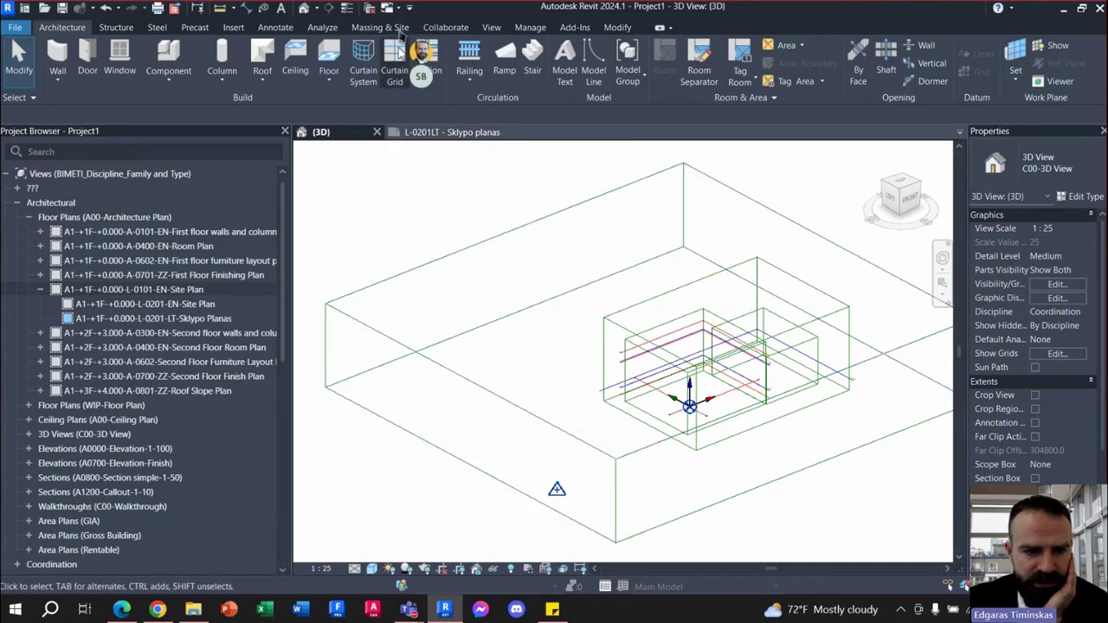
Switch the ribbon to the Insert tab
click(232, 27)
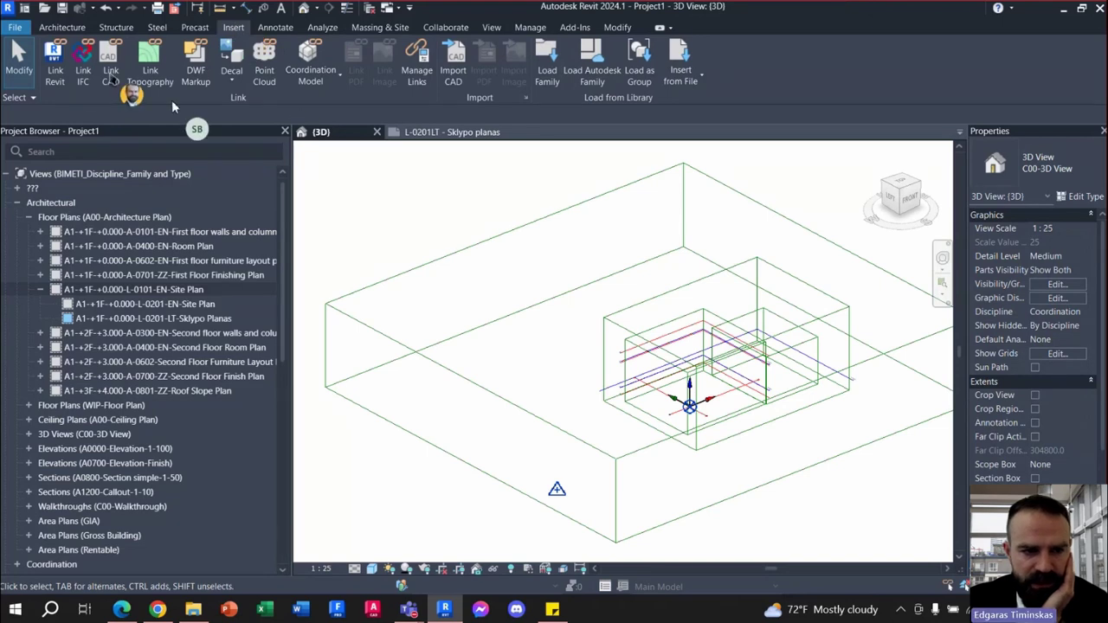
Start Link CAD and choose the TOPO_3D DWG in 0_projektai > 01 - DOKUMENTAI > 0105 - TOPOGRAFIJA
click(112, 72)
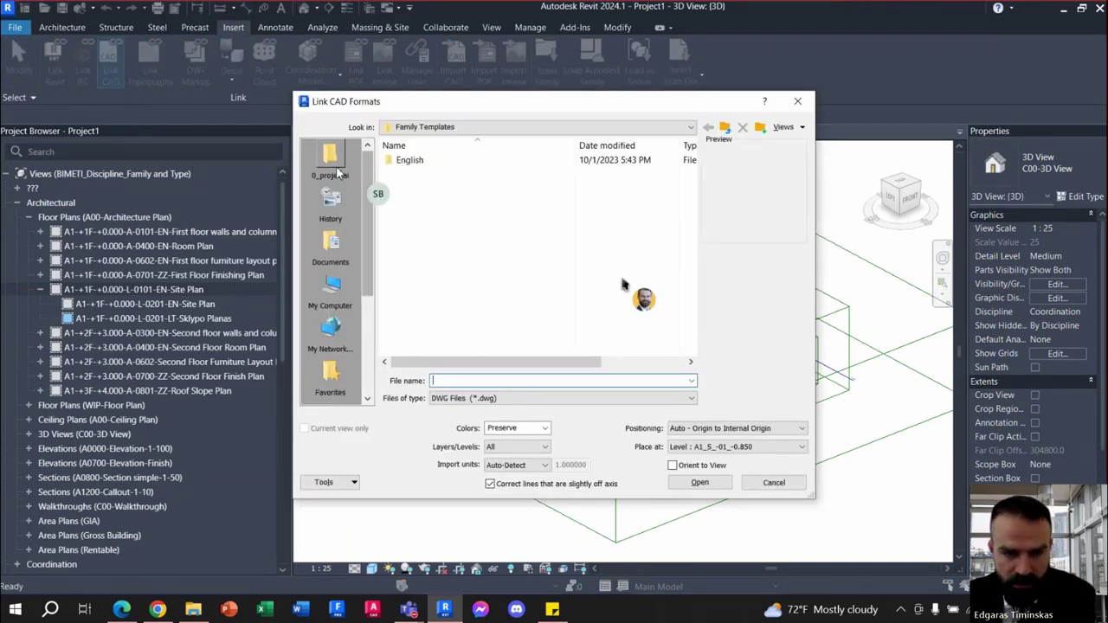
click(328, 161)
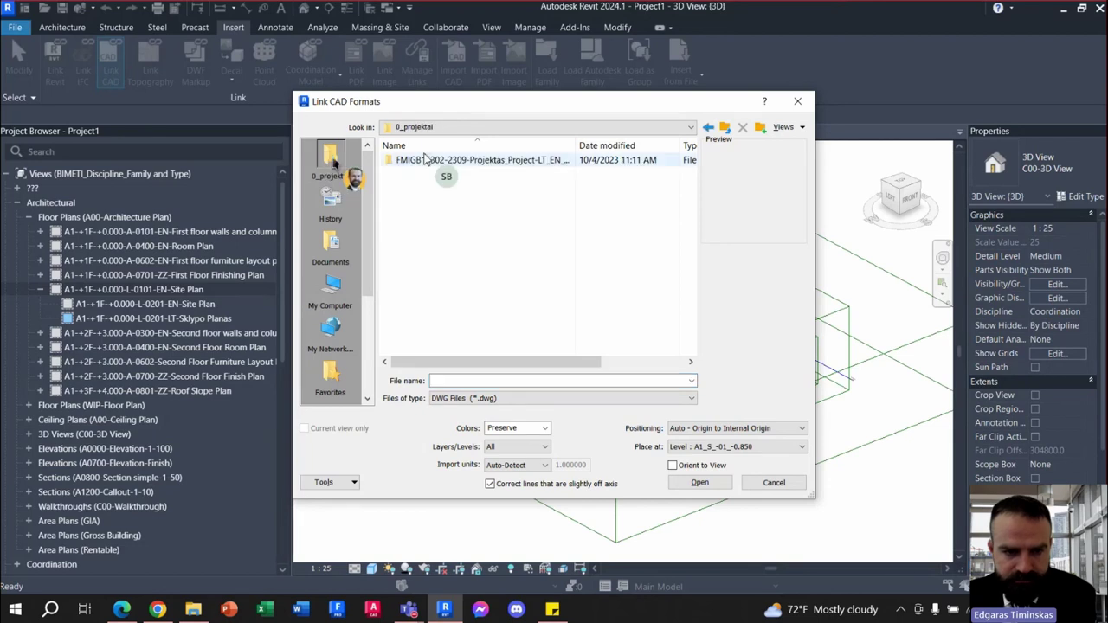
double_click(424, 161)
double_click(426, 162)
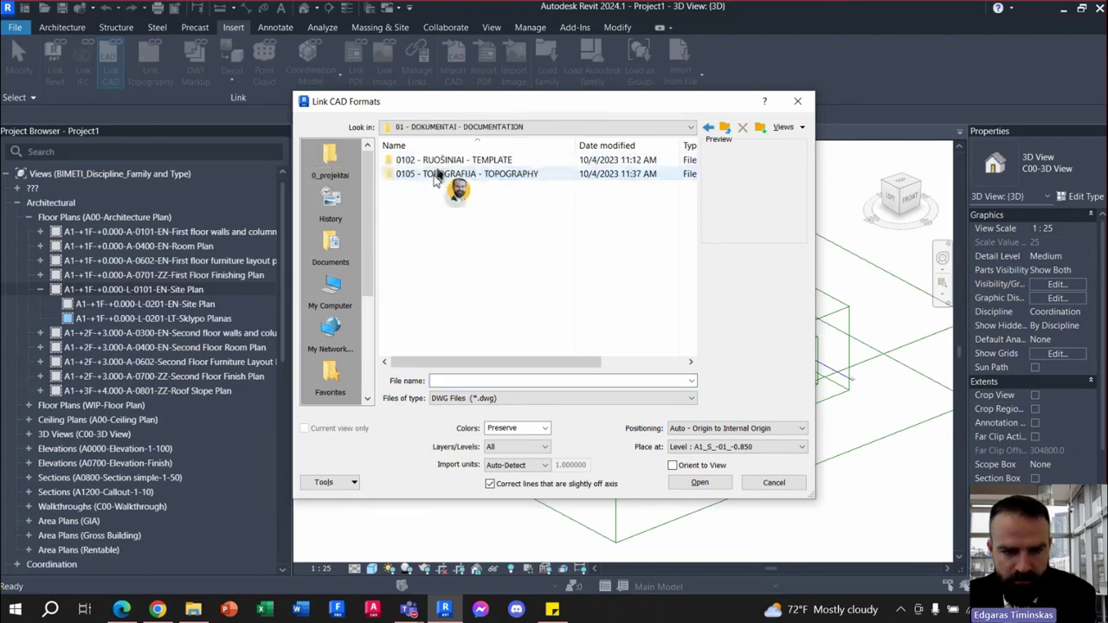
double_click(437, 174)
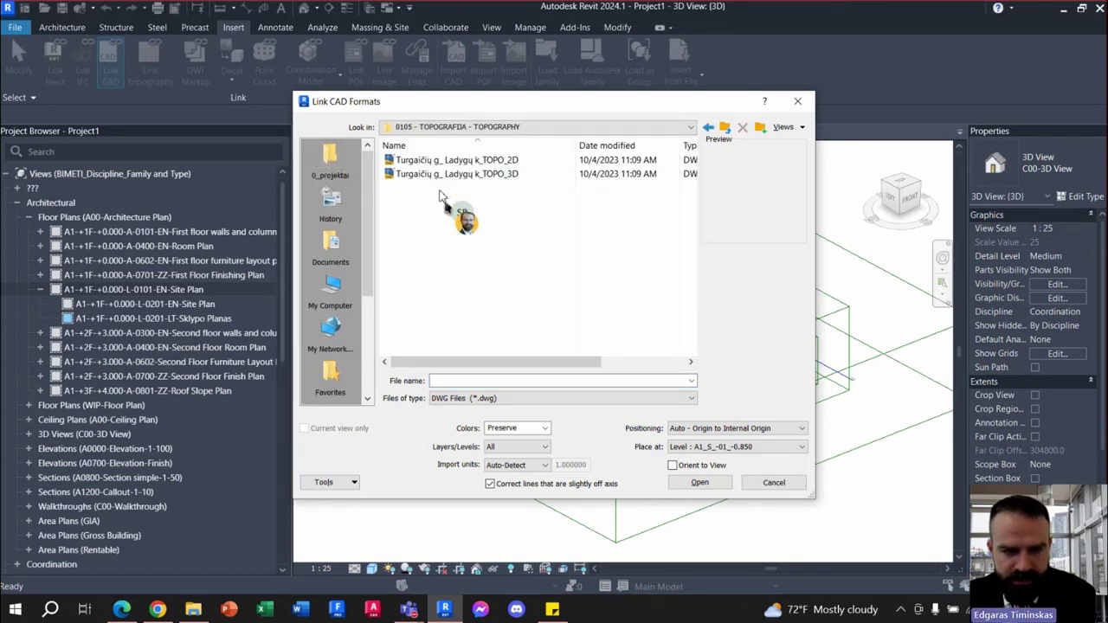
click(472, 175)
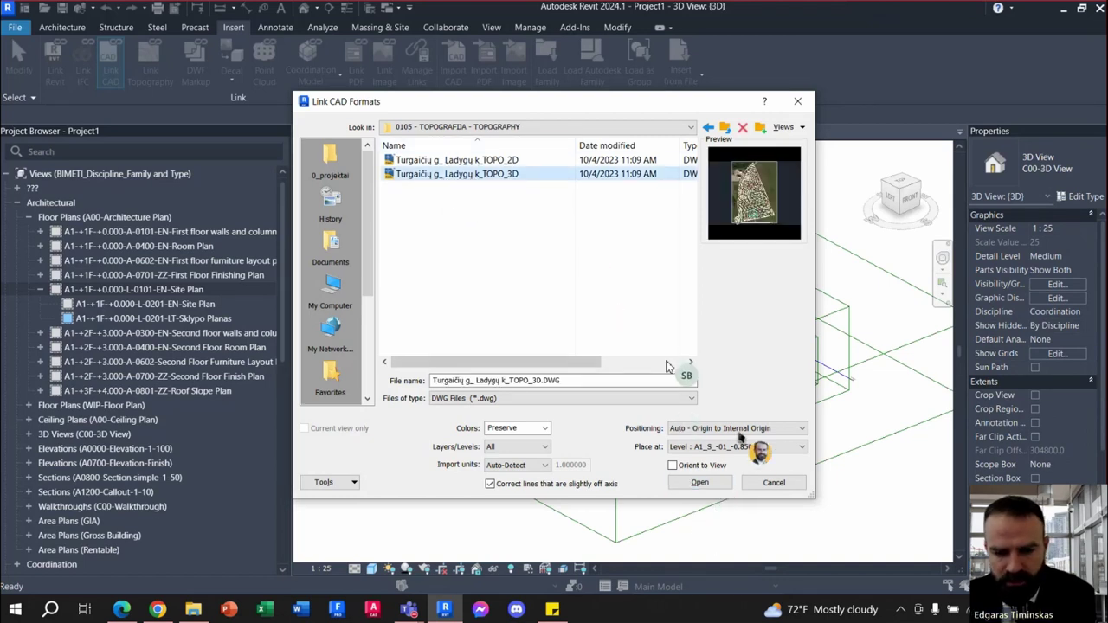
Link TOPO_3D by shared coordinates, placed at ZZ_G_-01_-0.450, with import units in meters
click(802, 429)
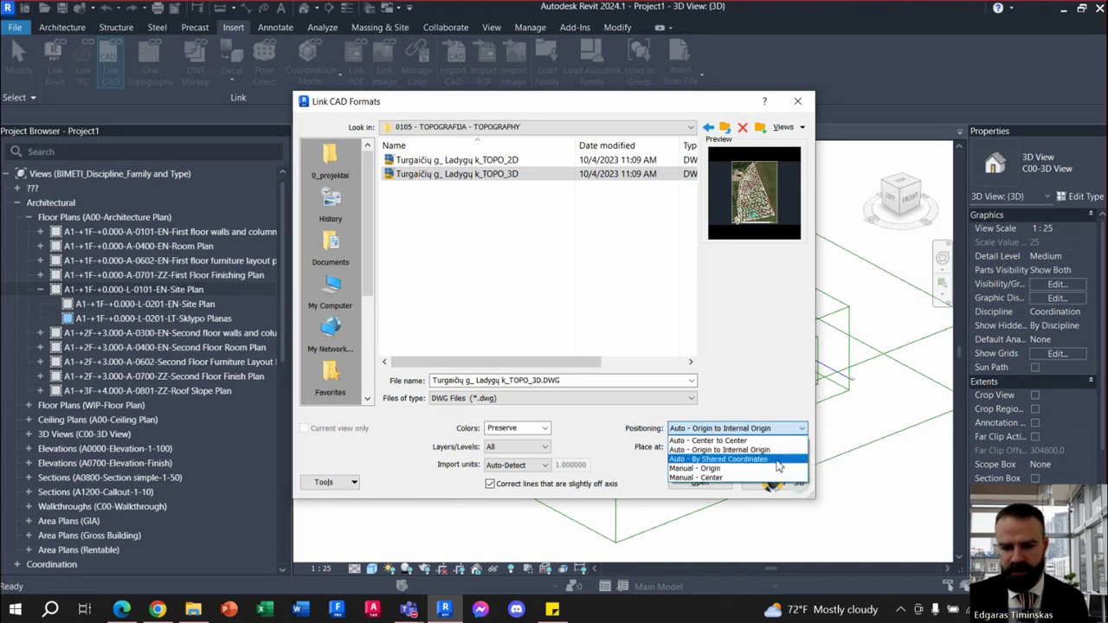
click(777, 459)
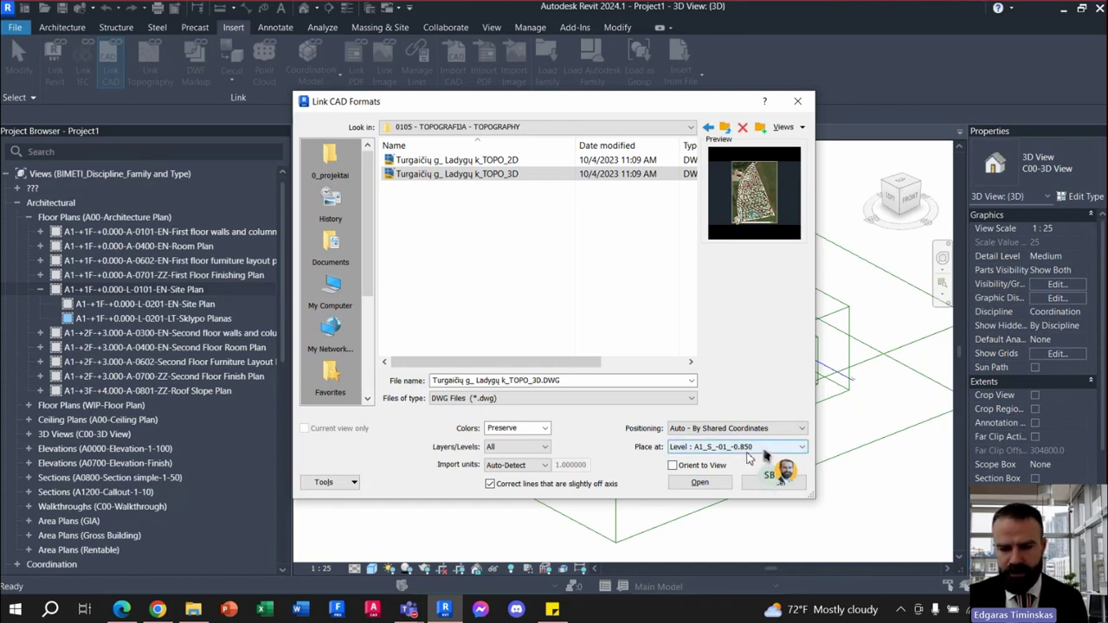
click(749, 448)
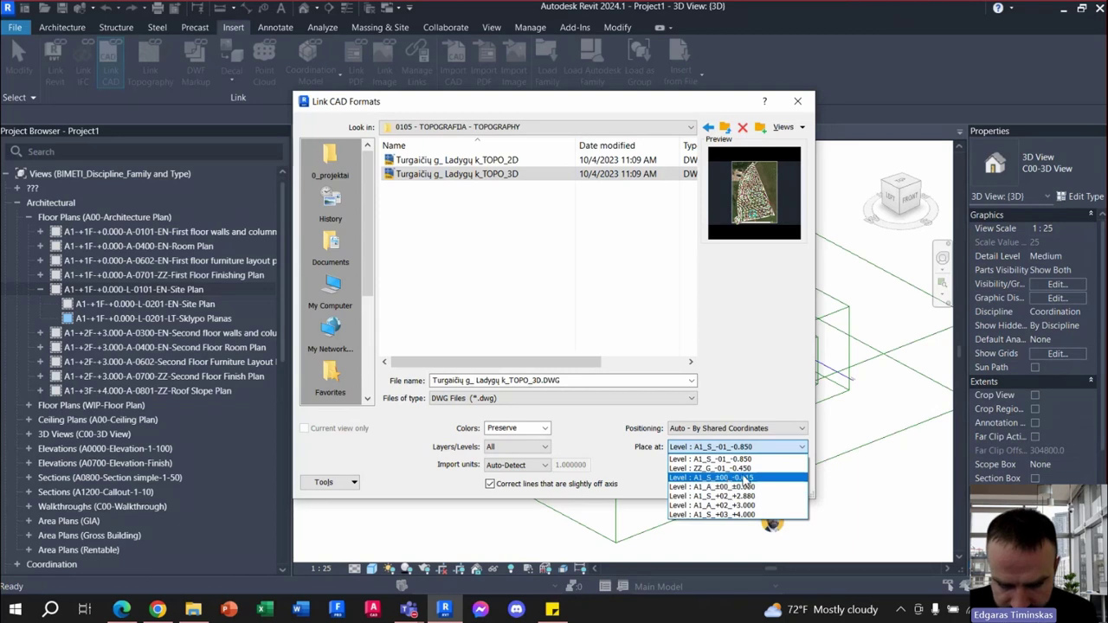
click(743, 469)
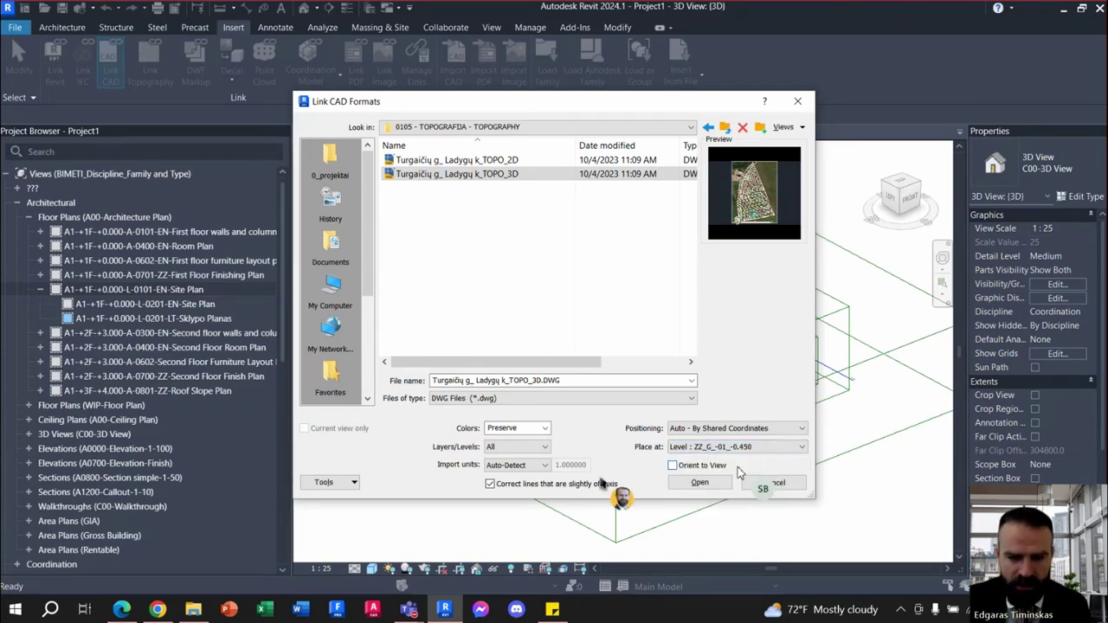
click(517, 467)
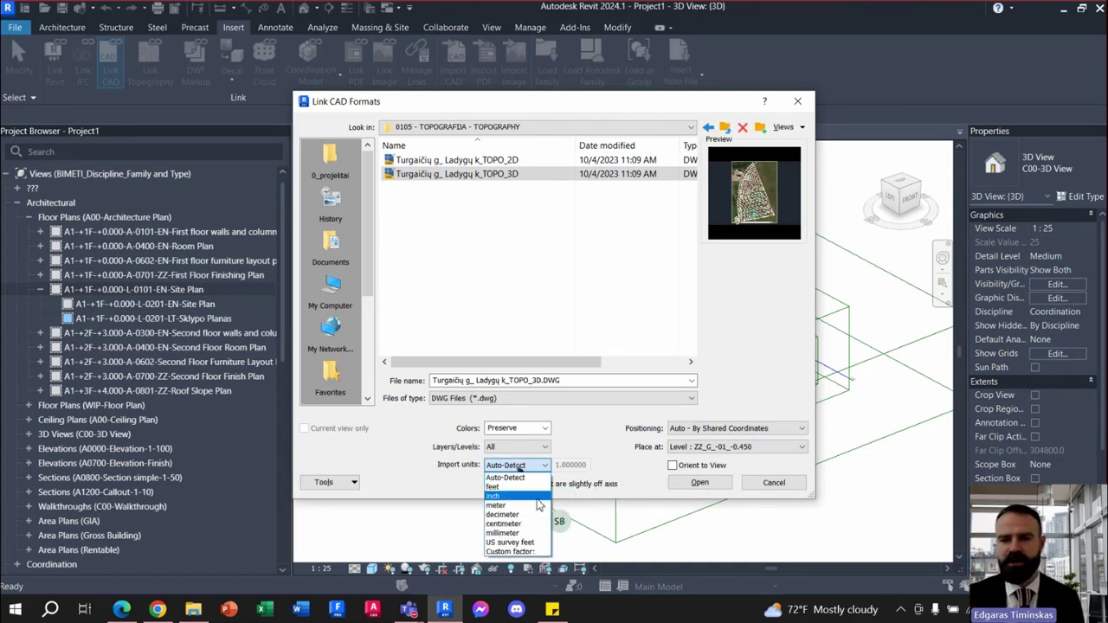
click(495, 504)
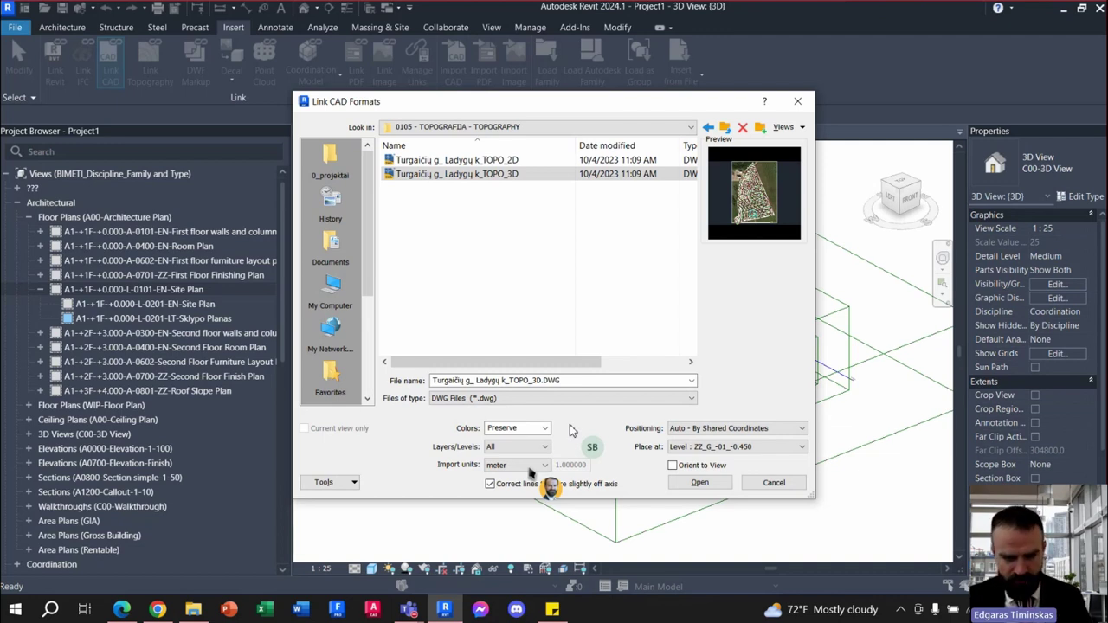
click(701, 484)
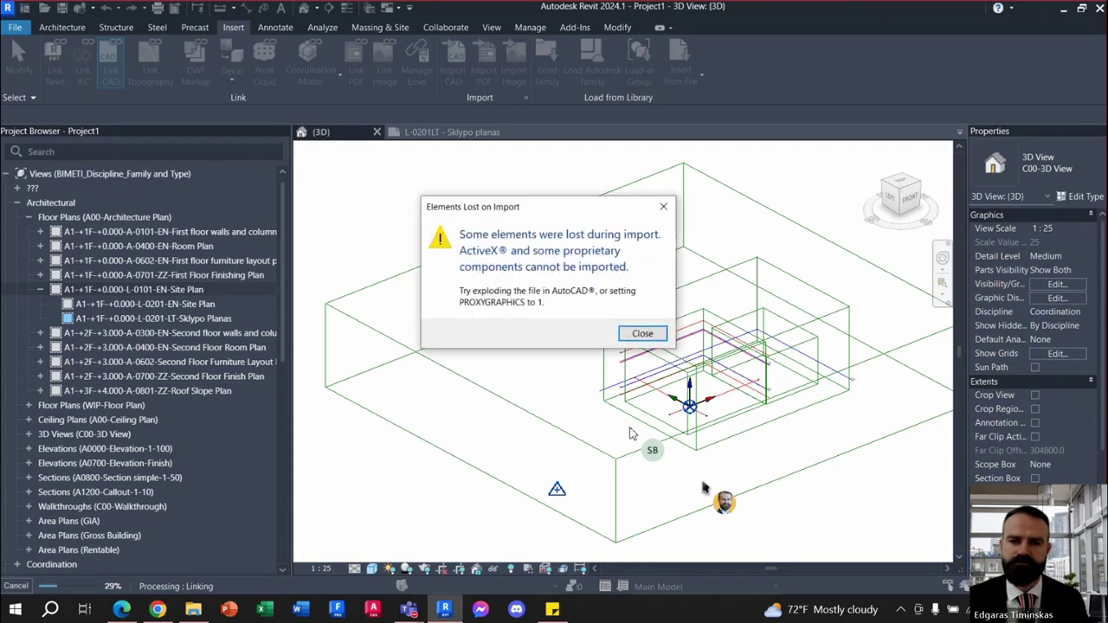
Dismiss the Elements Lost on Import warning and zoom out to inspect the linked terrain mesh
click(642, 334)
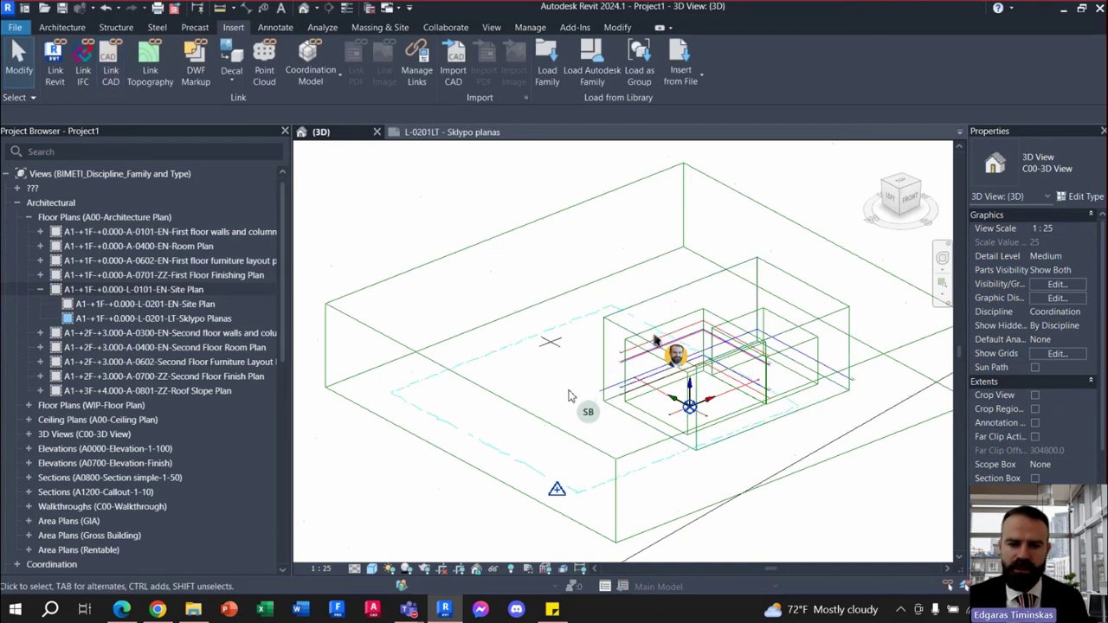
scroll(630, 463, up, 1)
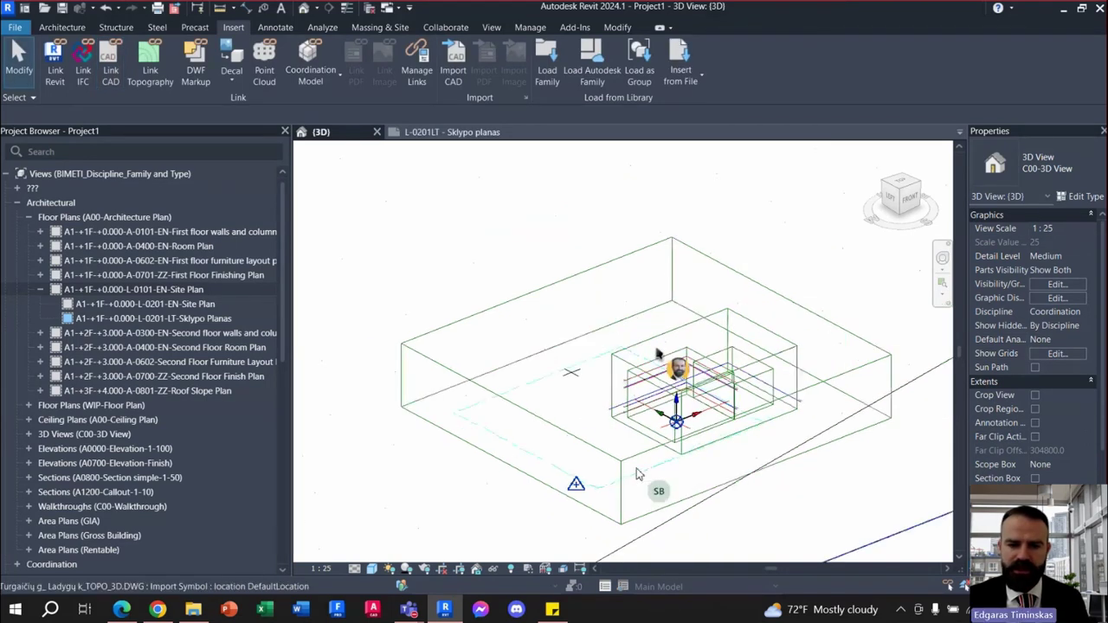
scroll(616, 451, up, 1)
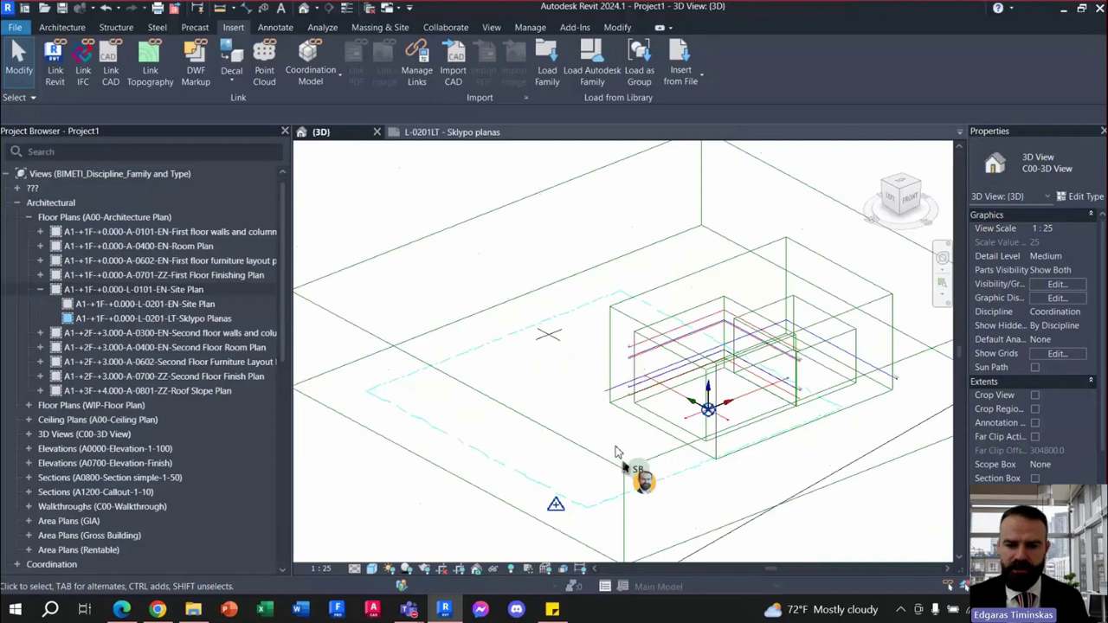
scroll(616, 451, down, 2)
scroll(616, 451, down, 1)
scroll(616, 450, down, 1)
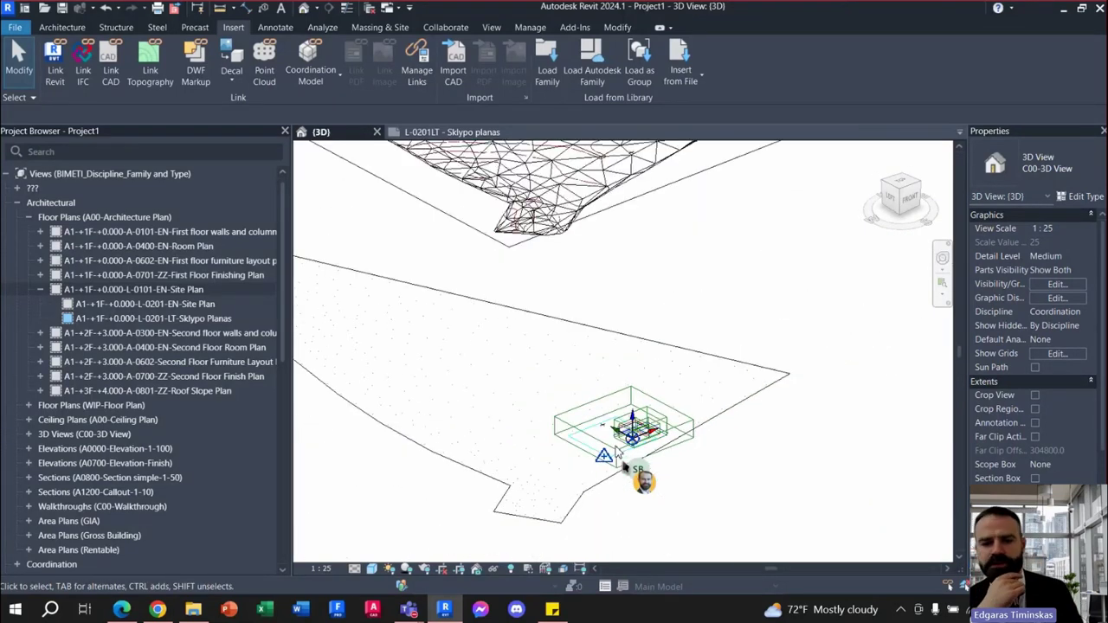
scroll(617, 453, down, 1)
scroll(623, 466, down, 2)
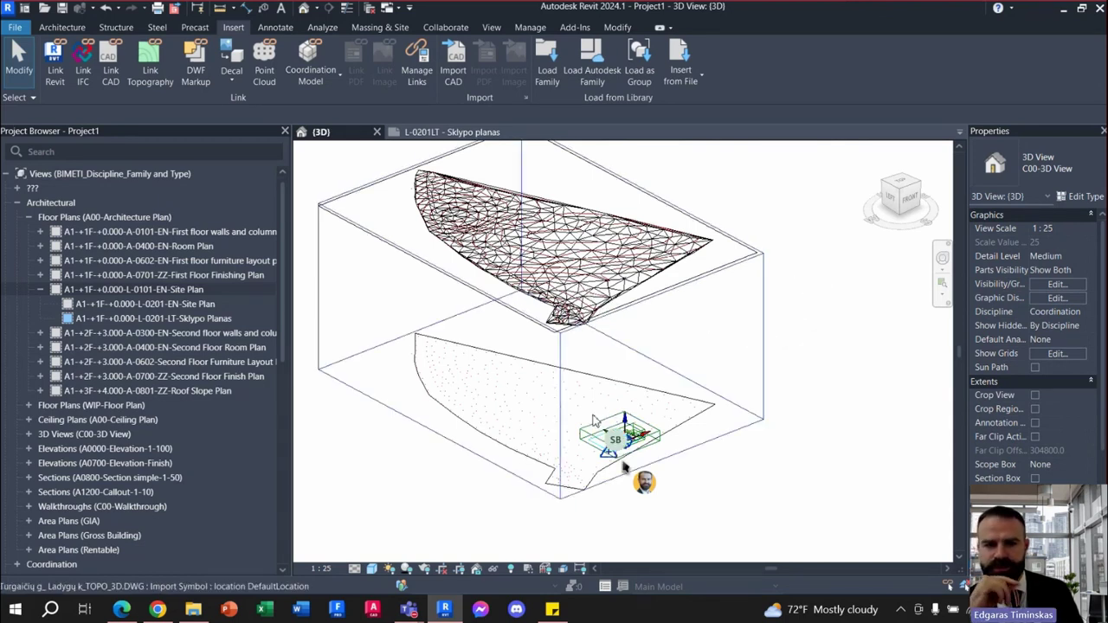
scroll(623, 468, up, 1)
scroll(623, 467, up, 2)
scroll(623, 468, up, 1)
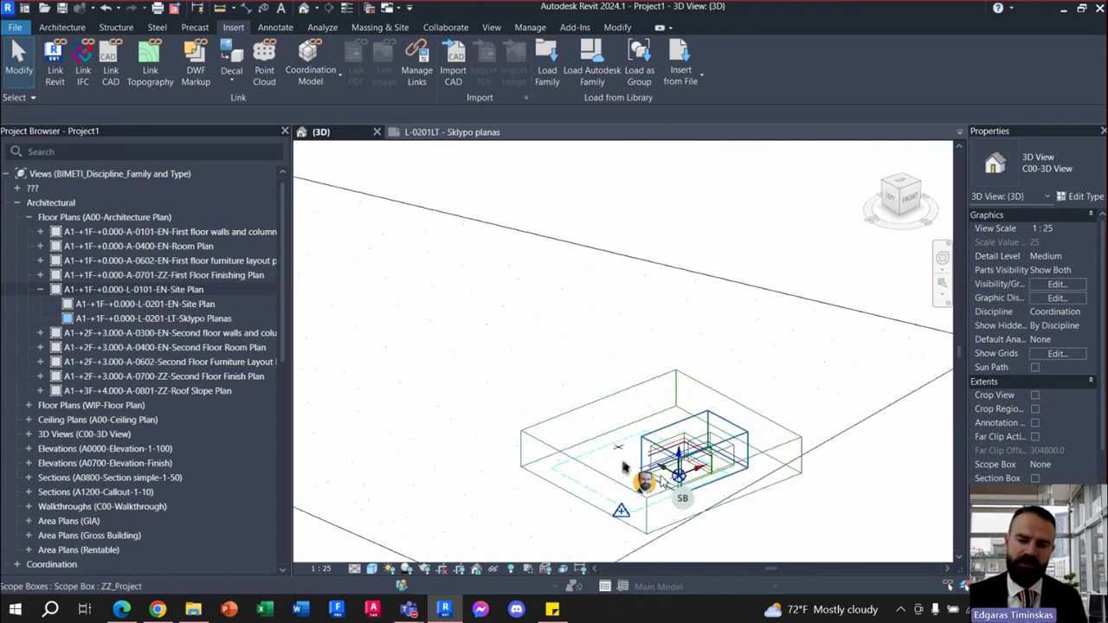
scroll(624, 467, up, 1)
scroll(623, 467, down, 2)
scroll(624, 468, down, 3)
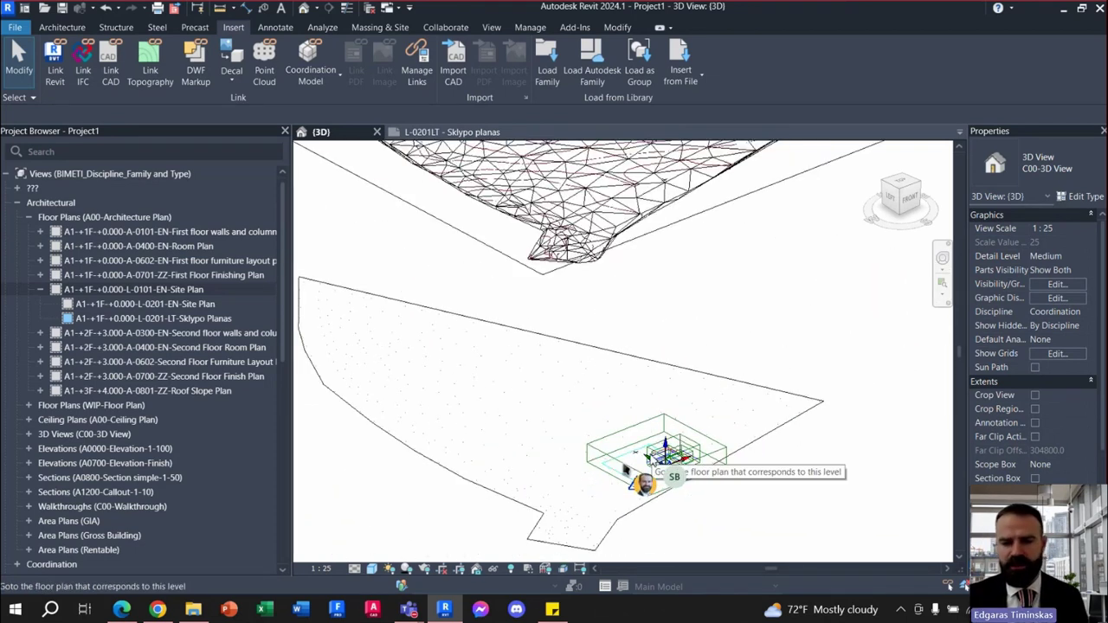
scroll(624, 468, down, 1)
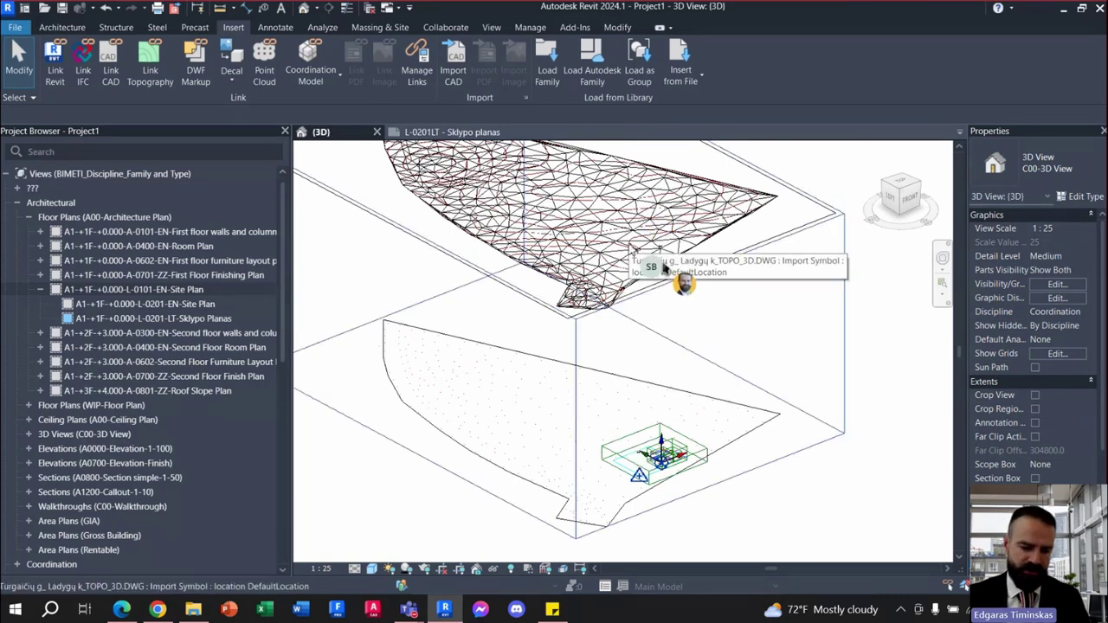
click(647, 250)
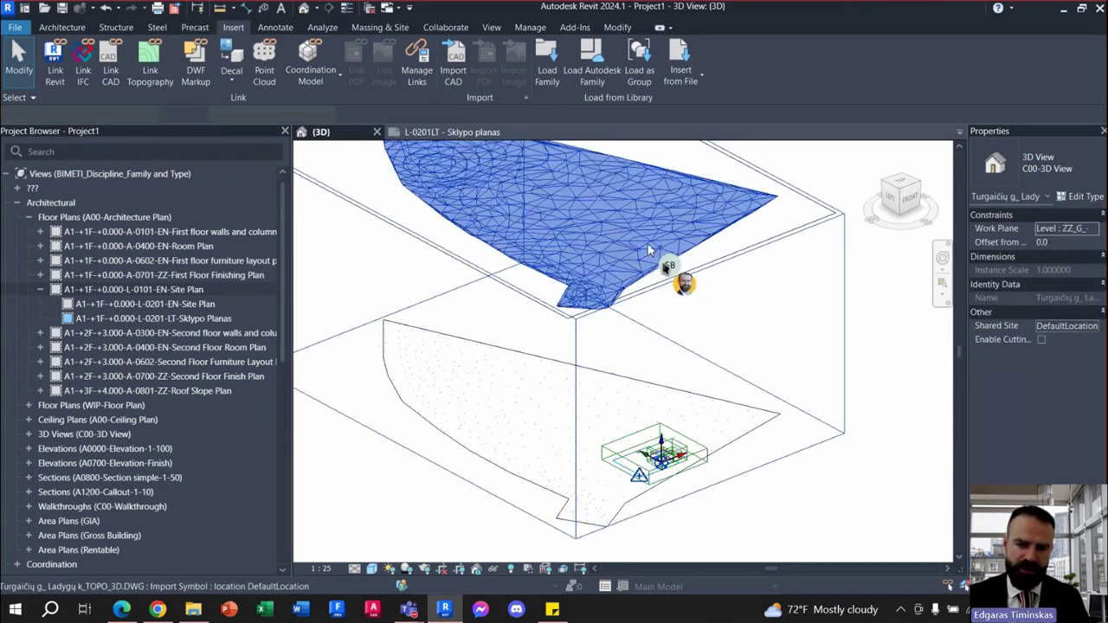
click(648, 248)
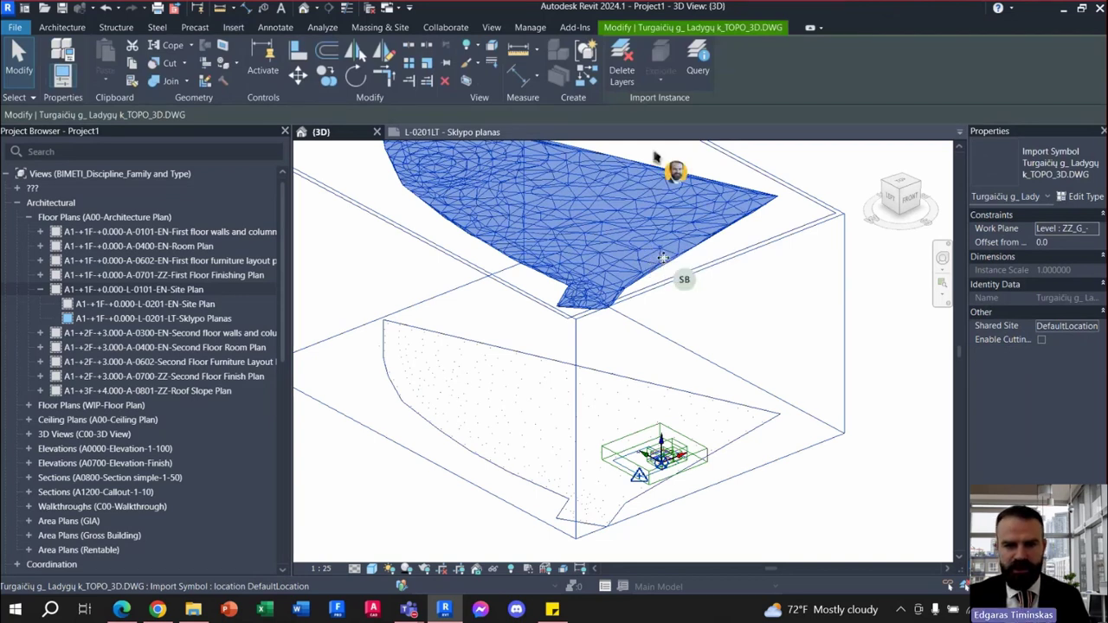
click(701, 68)
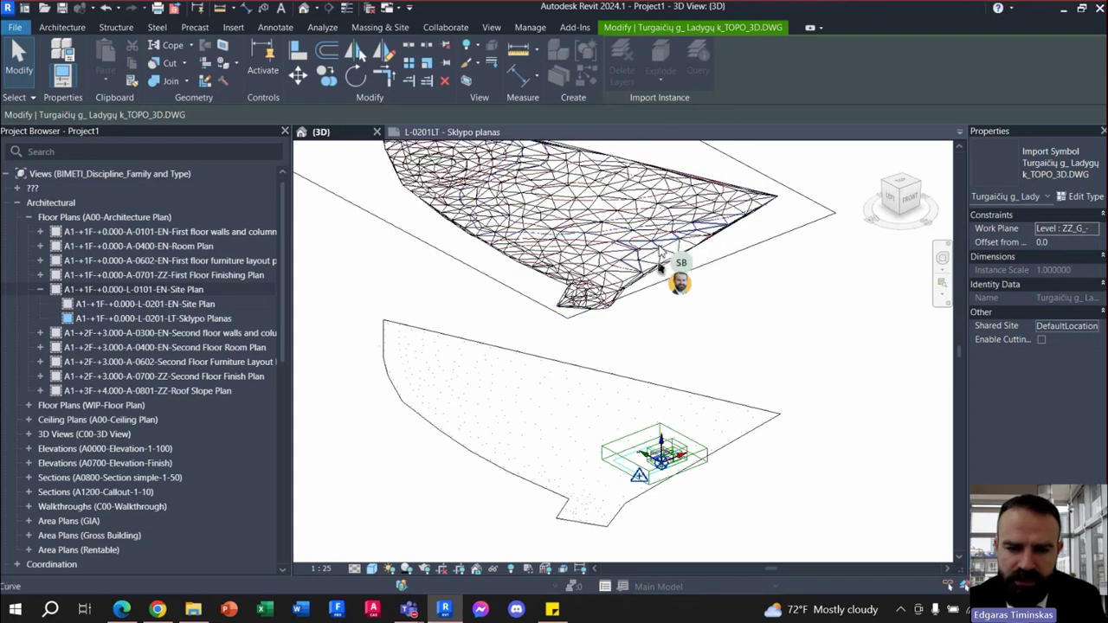
click(659, 266)
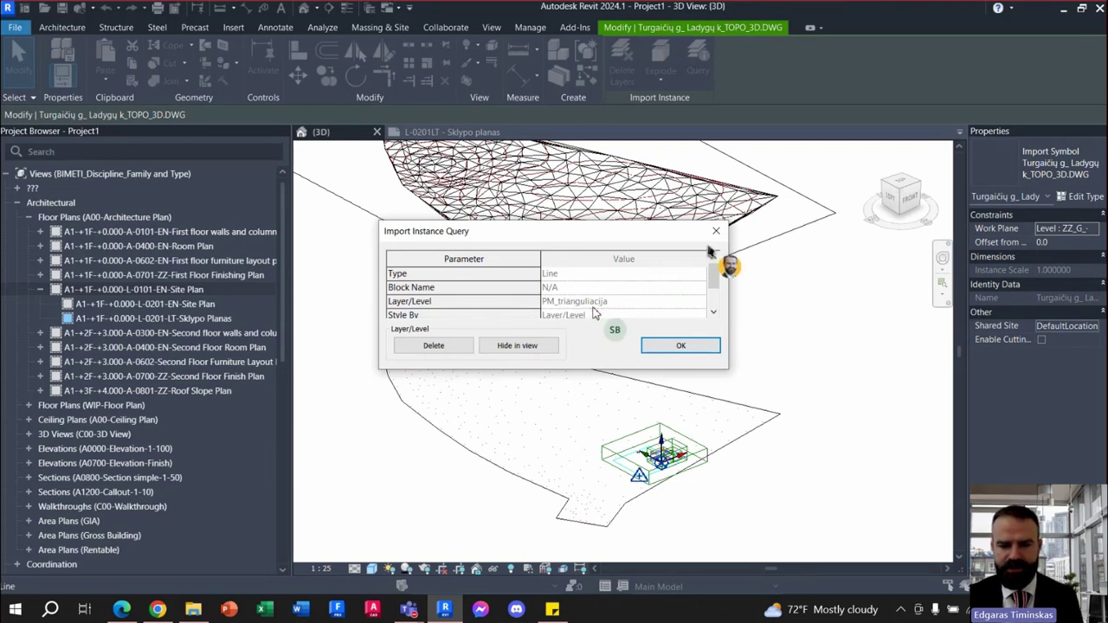
click(716, 231)
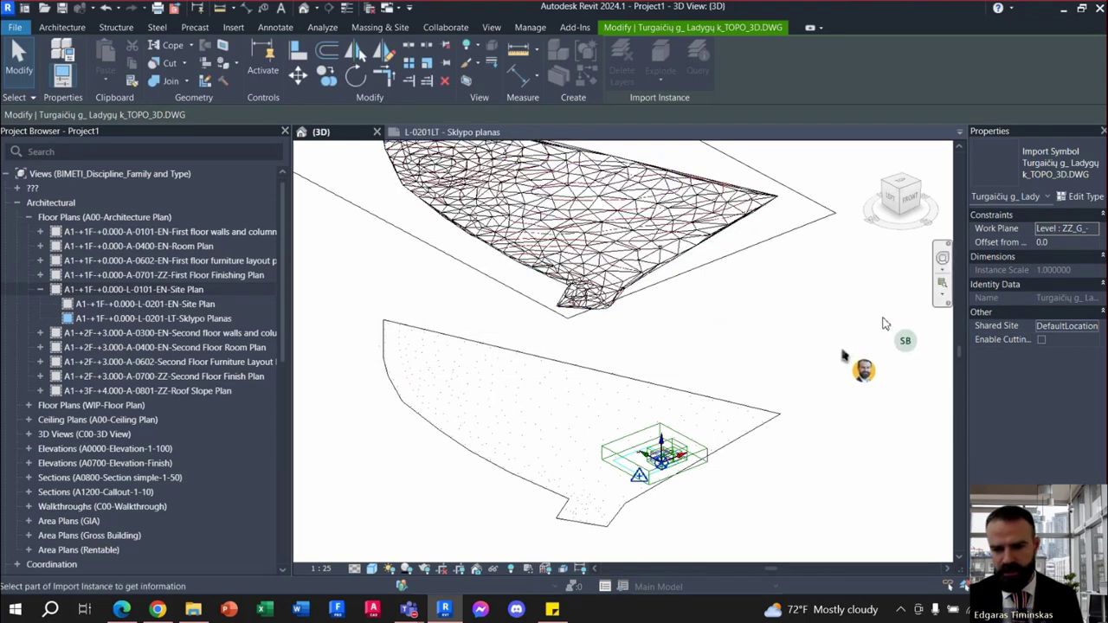
click(768, 241)
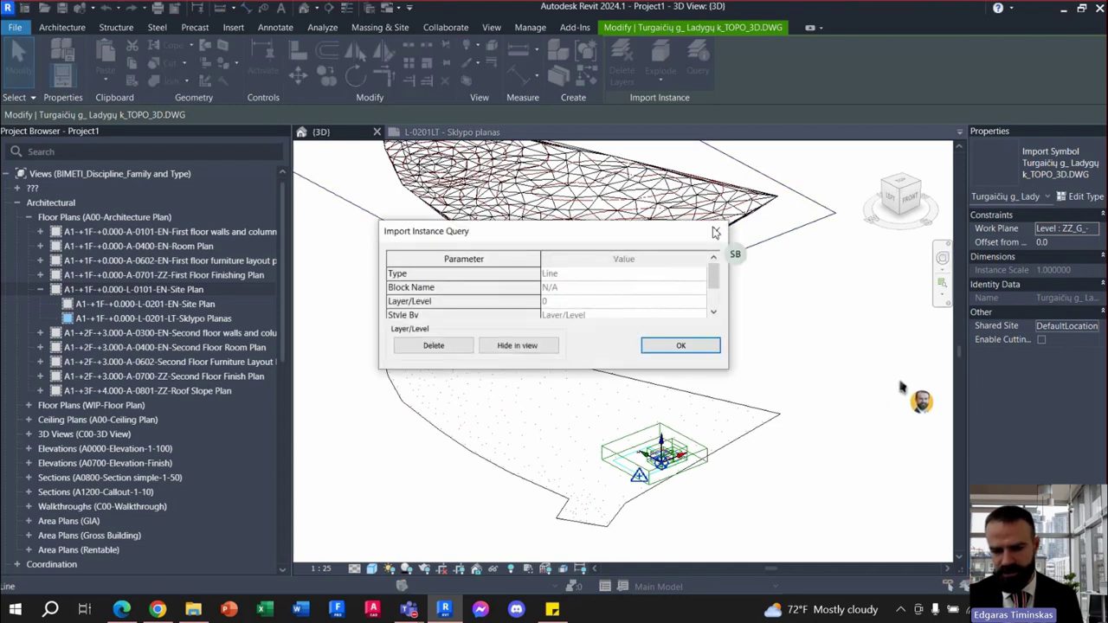
click(715, 231)
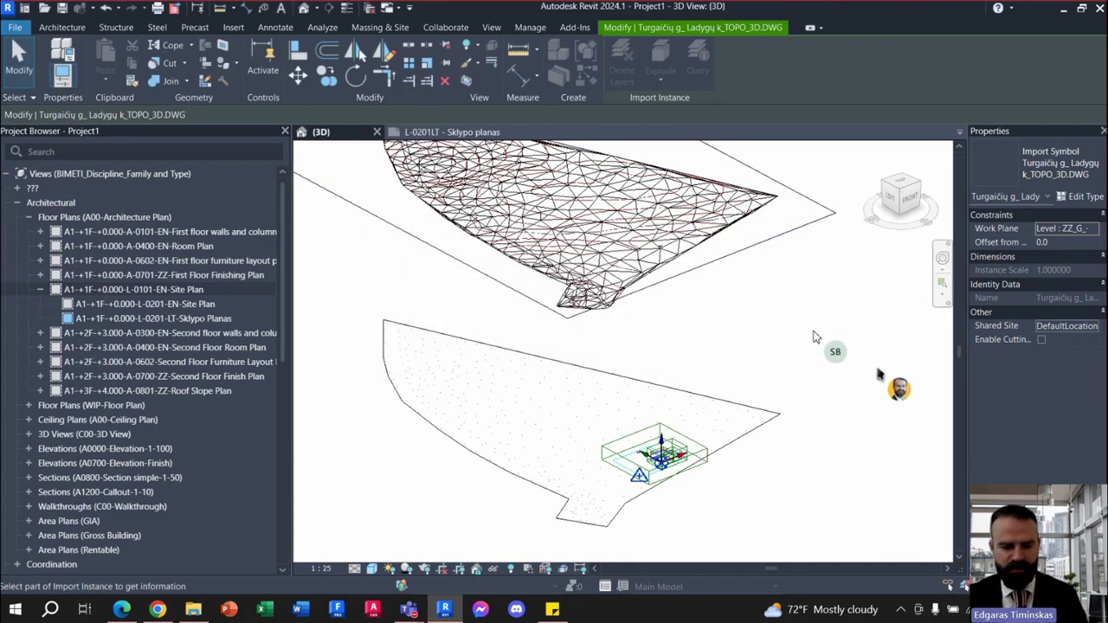
key(Escape)
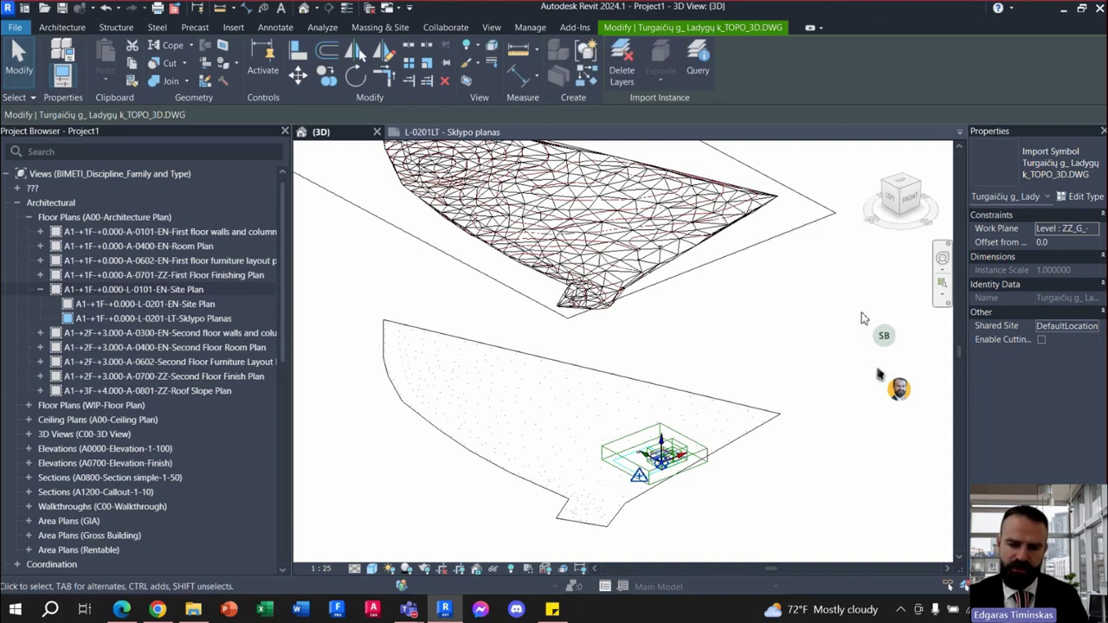
key(Escape)
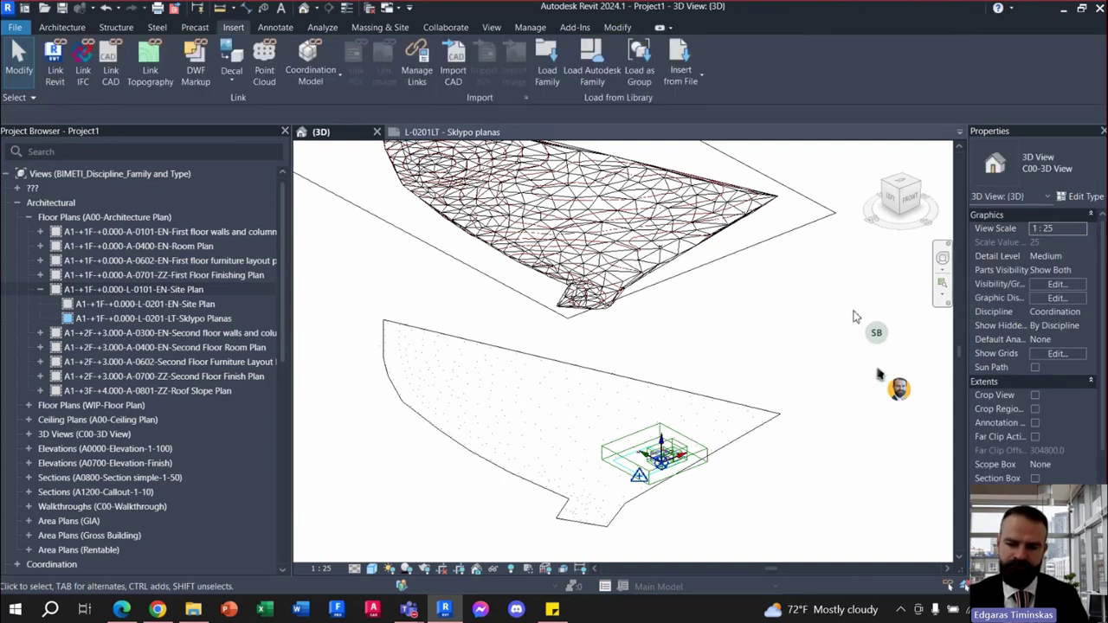
Delete the old linked topography DWG and pick TOPO_3D to link again
click(751, 249)
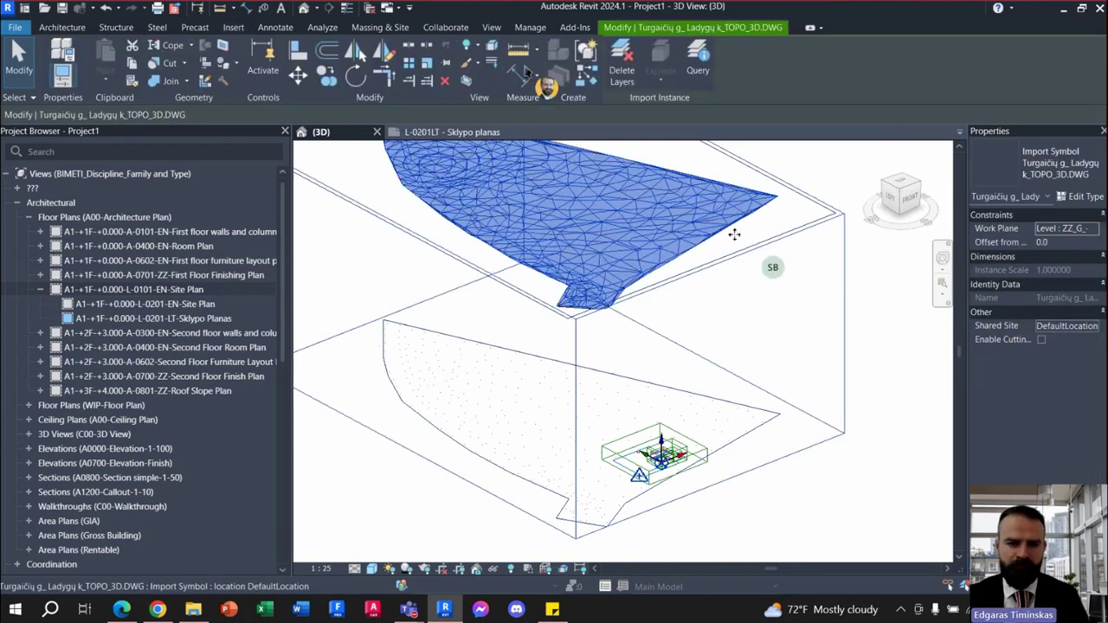
click(447, 83)
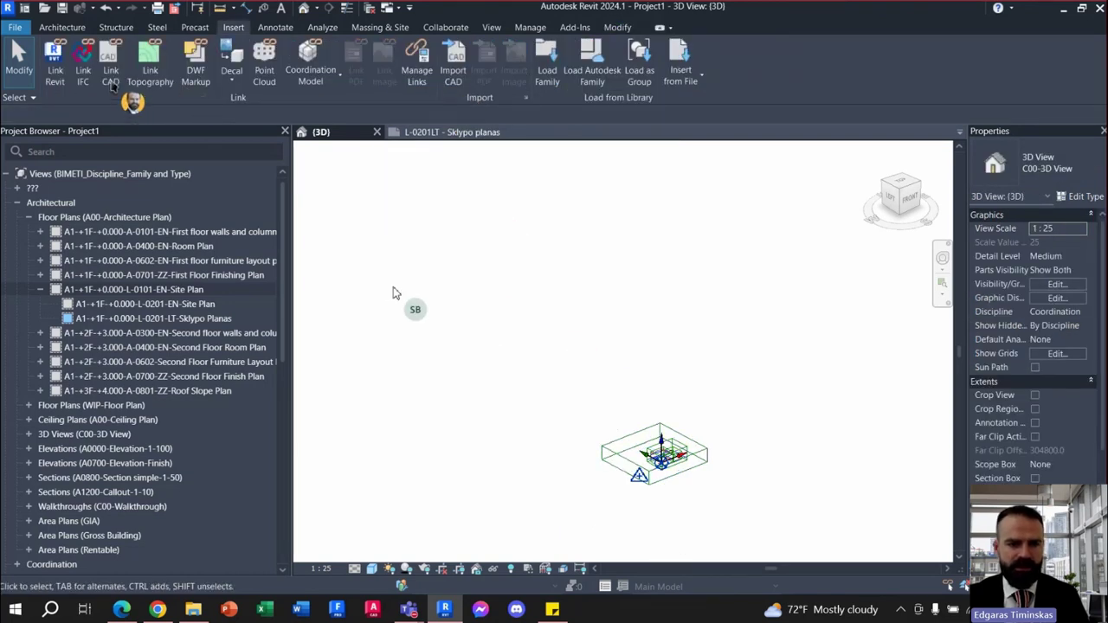
click(111, 84)
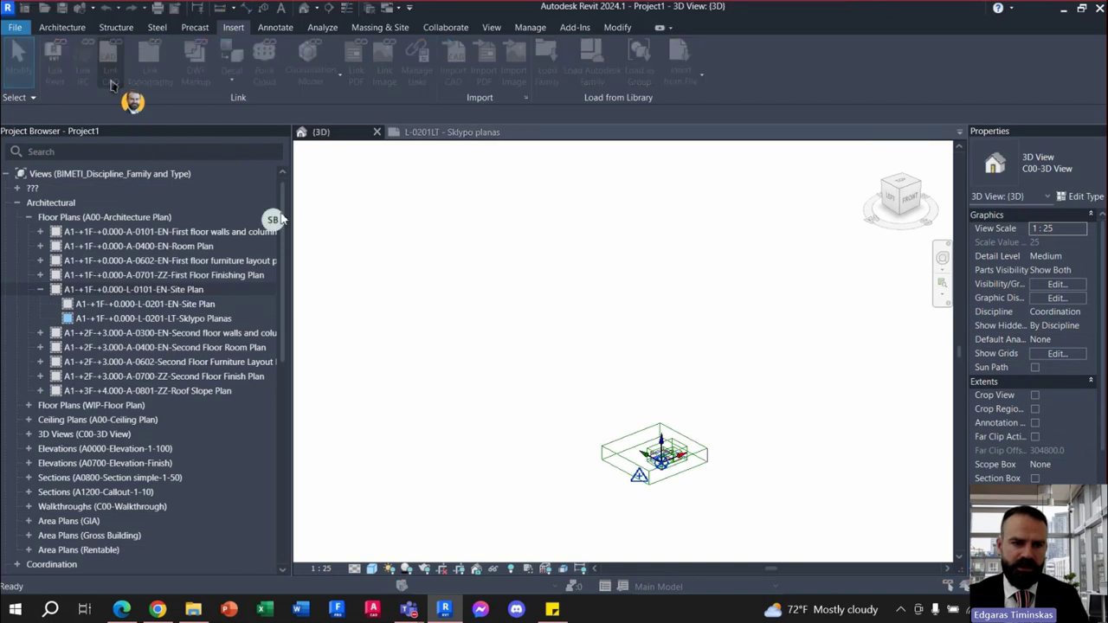
click(493, 175)
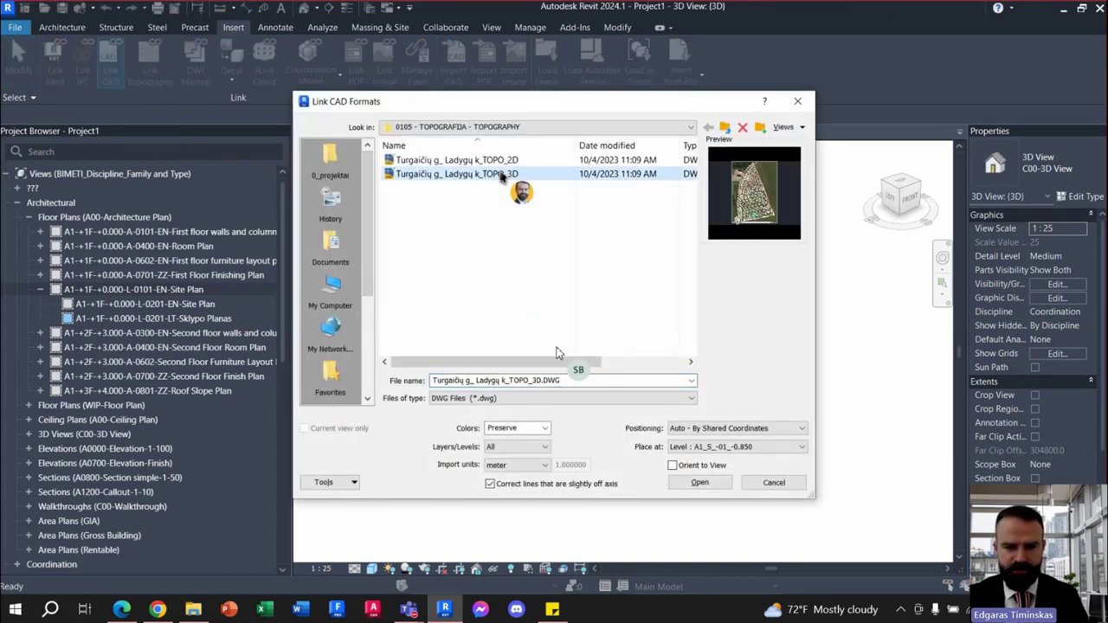
Link it by shared coordinates at ZZ_G_-01_-0.450 in meters, with layers set to Specify
click(775, 428)
click(766, 439)
click(766, 446)
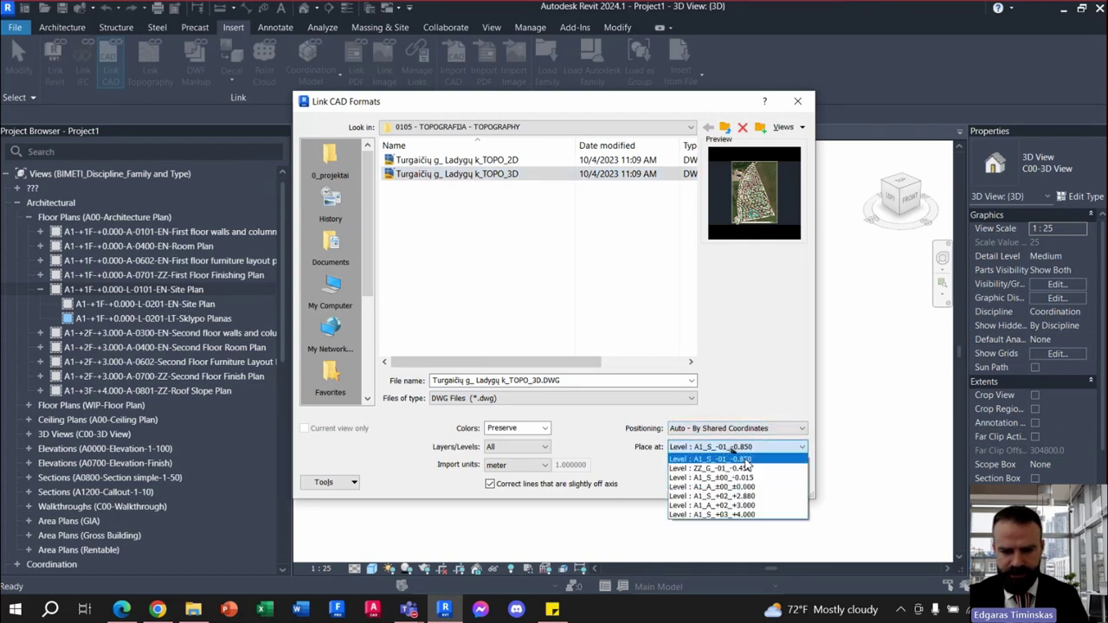
click(727, 497)
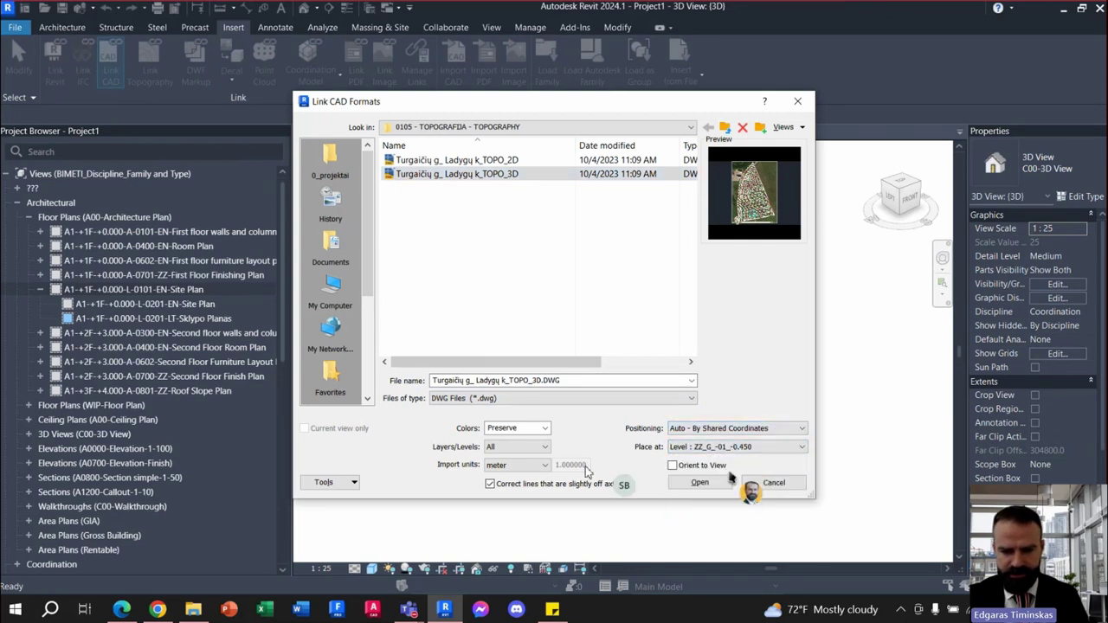
click(539, 448)
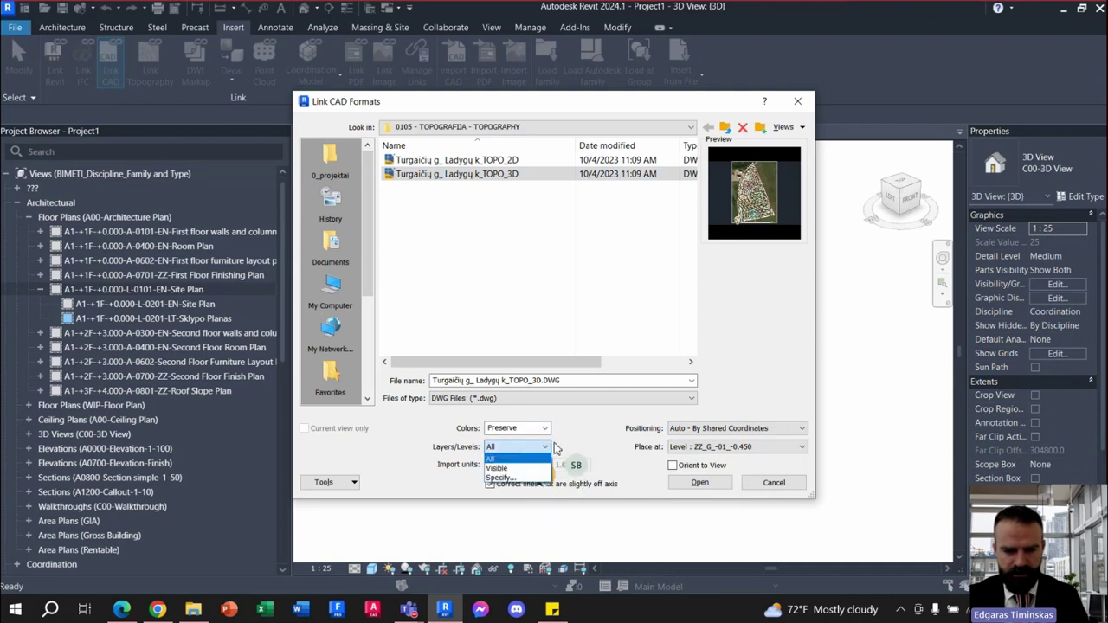
click(530, 479)
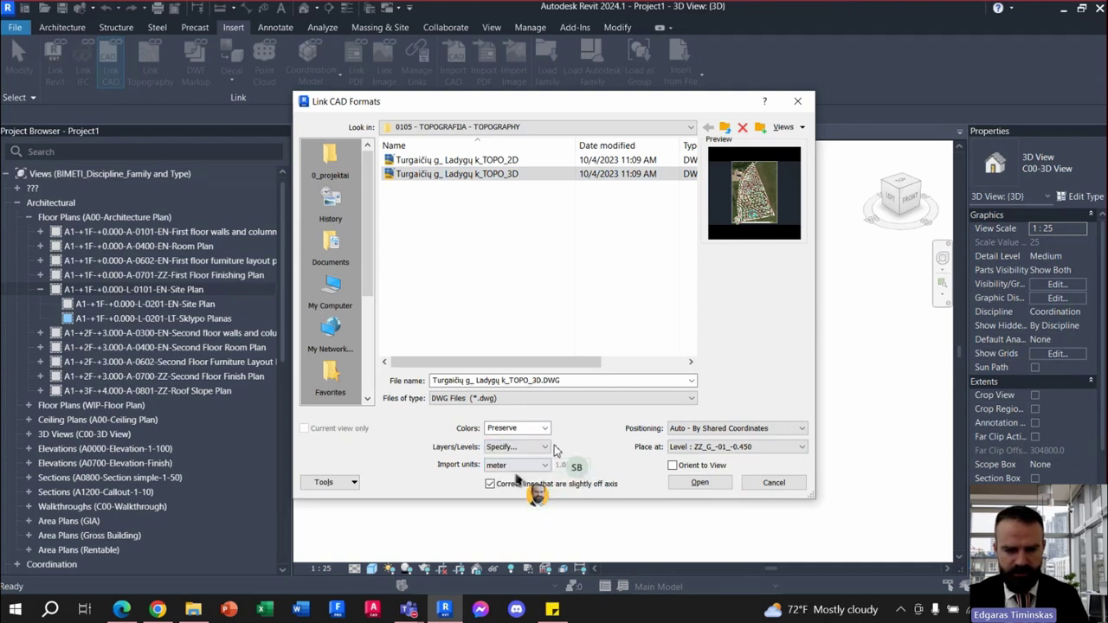
click(709, 485)
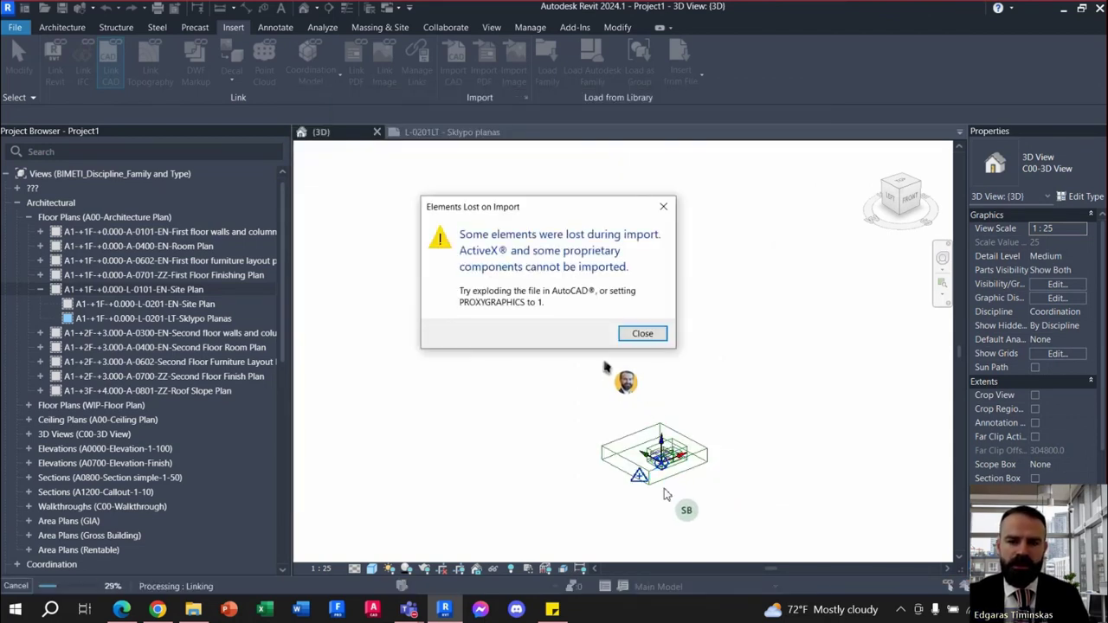
Dismiss the warning and link only the PM_trianguliacija layer of TOPO_3D
click(642, 334)
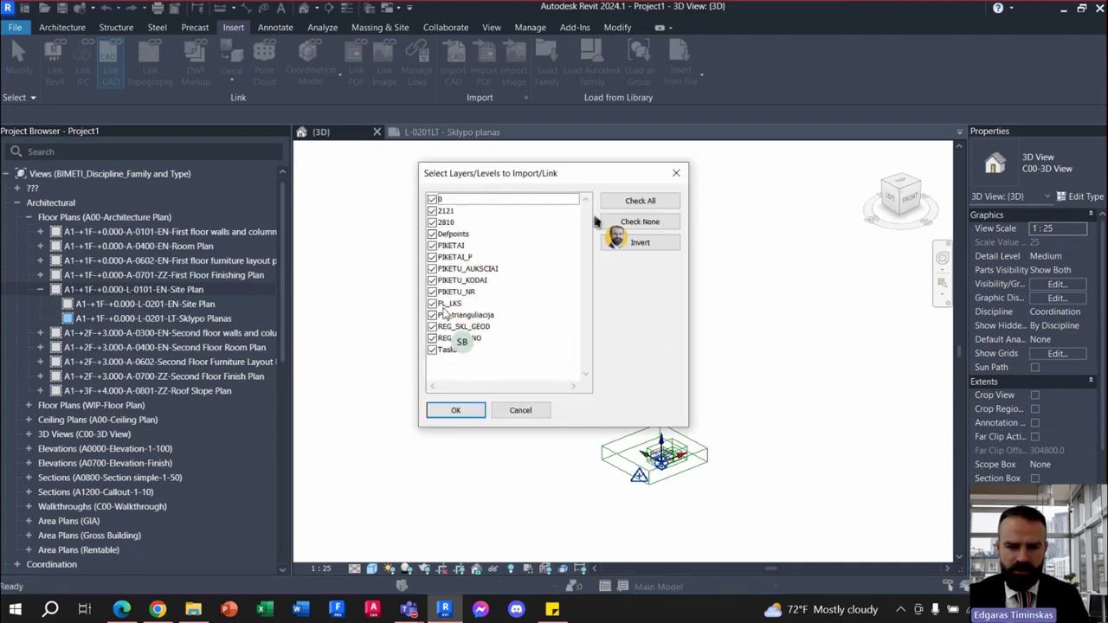
click(640, 222)
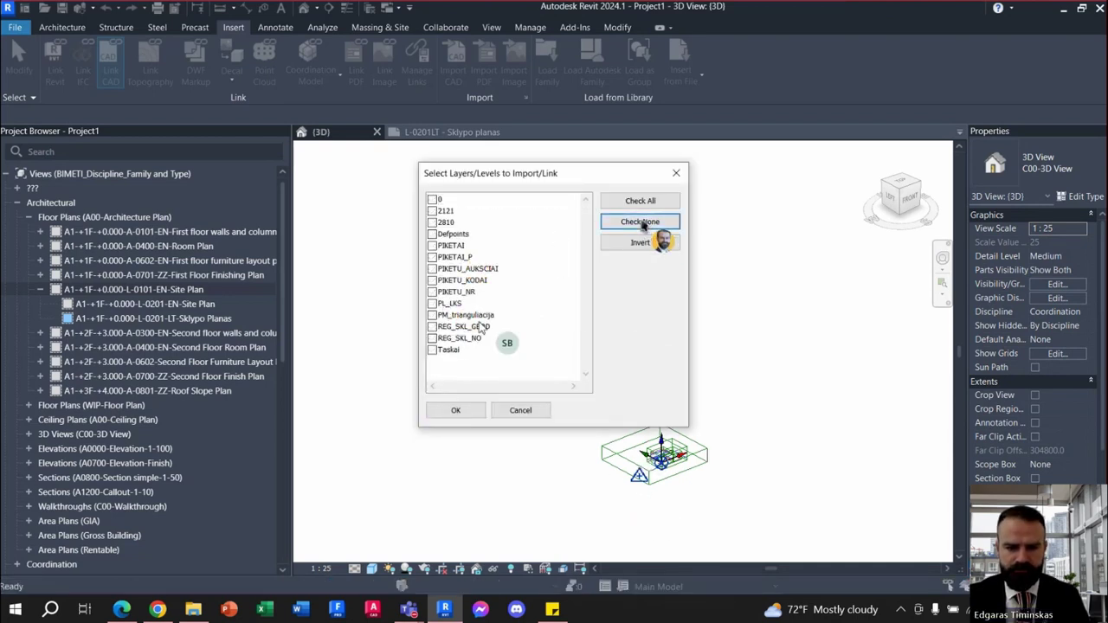
click(432, 314)
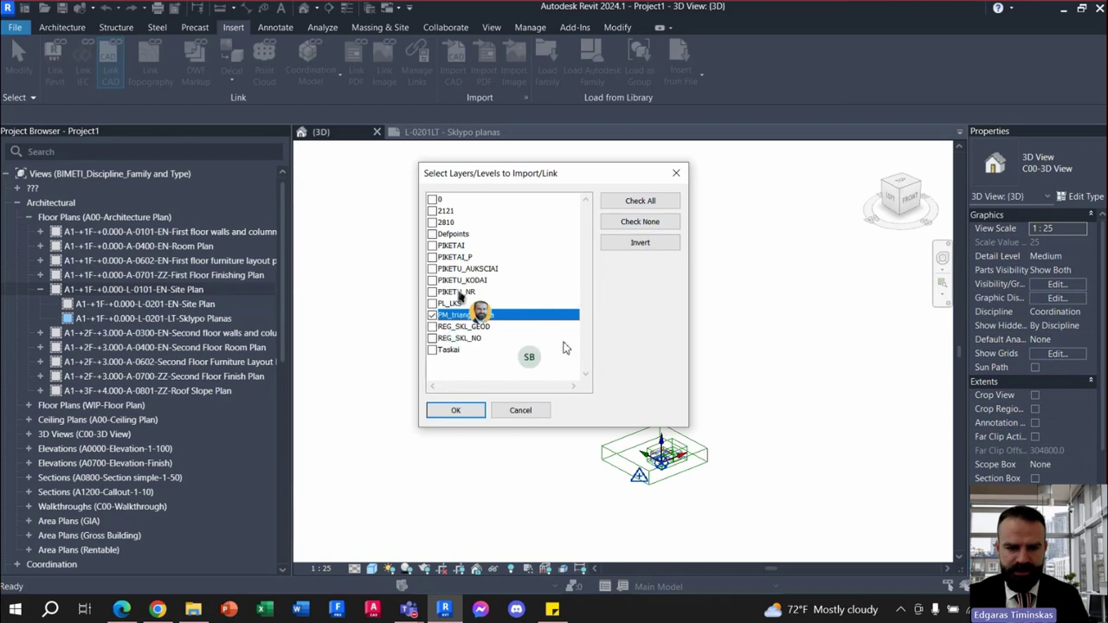
click(465, 412)
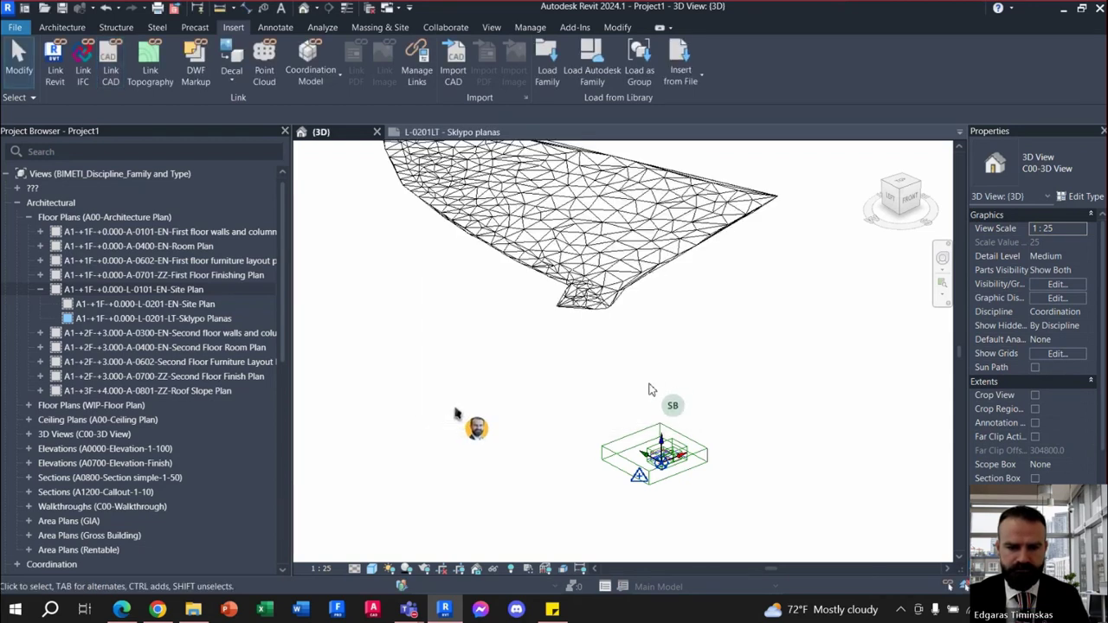
Check the mesh from the Top and Front ViewCube views, then bring up the Plannerly docs in Chrome
scroll(647, 316, down, 1)
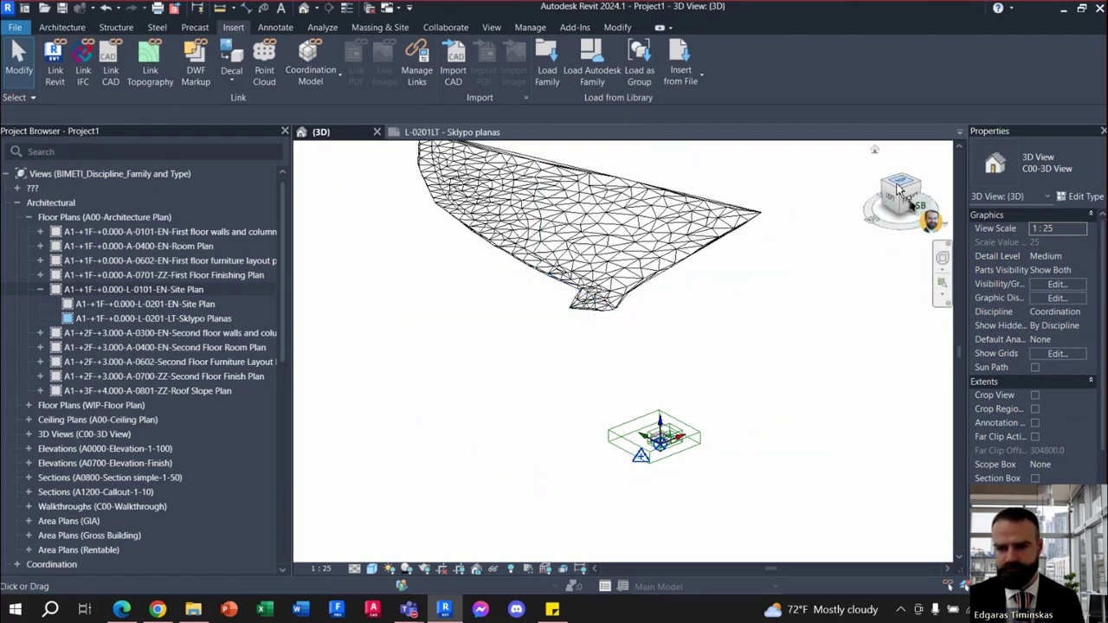
click(900, 189)
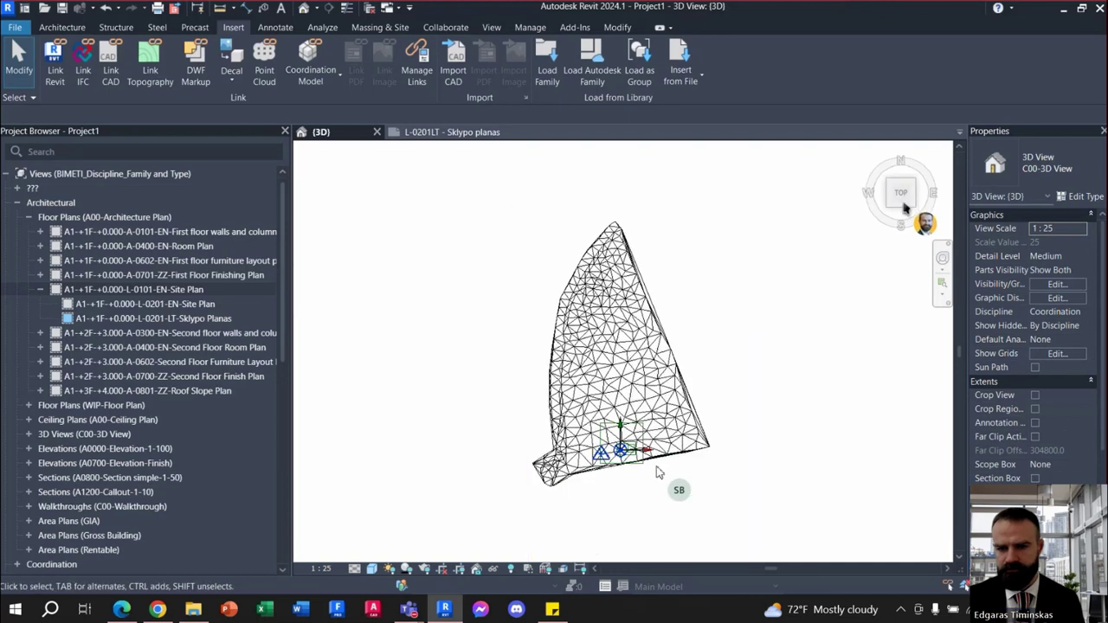
mouse_move(900, 194)
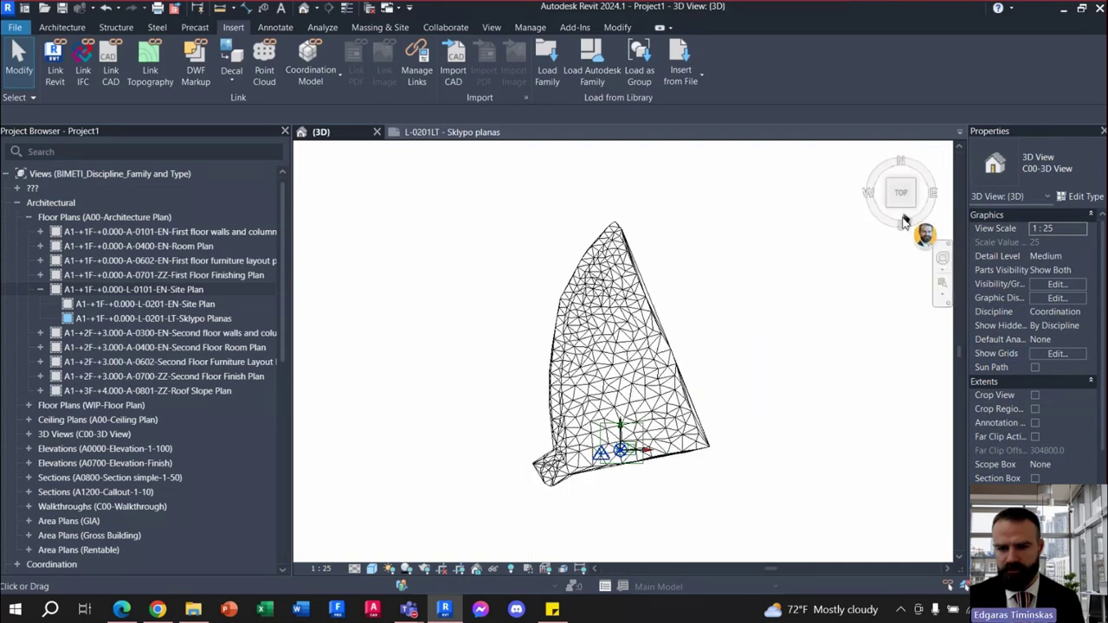
click(903, 219)
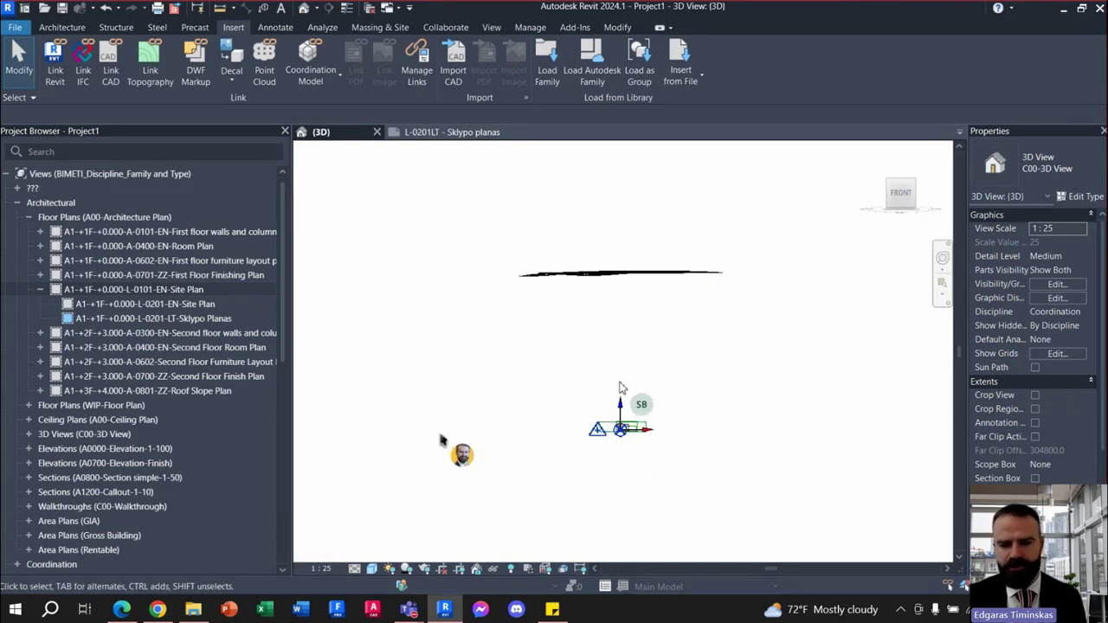
click(156, 610)
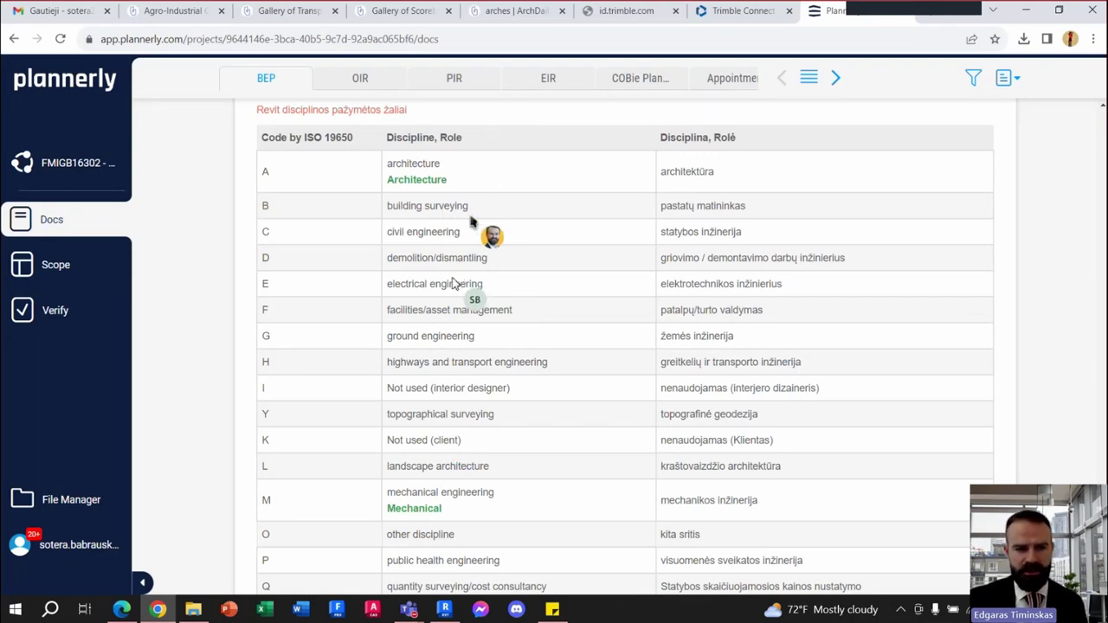
Scroll the BEP page and run a Ctrl+F page search for the coordinates section
scroll(406, 247, up, 3)
scroll(399, 240, up, 5)
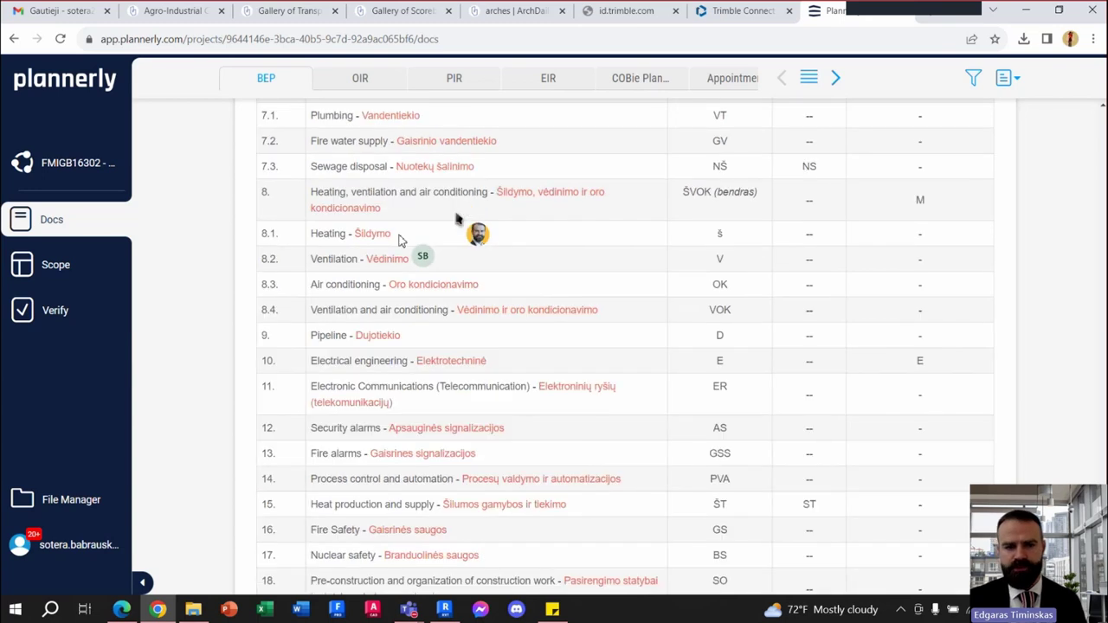
scroll(433, 234, down, 10)
scroll(373, 254, down, 10)
scroll(374, 257, up, 3)
scroll(368, 264, up, 5)
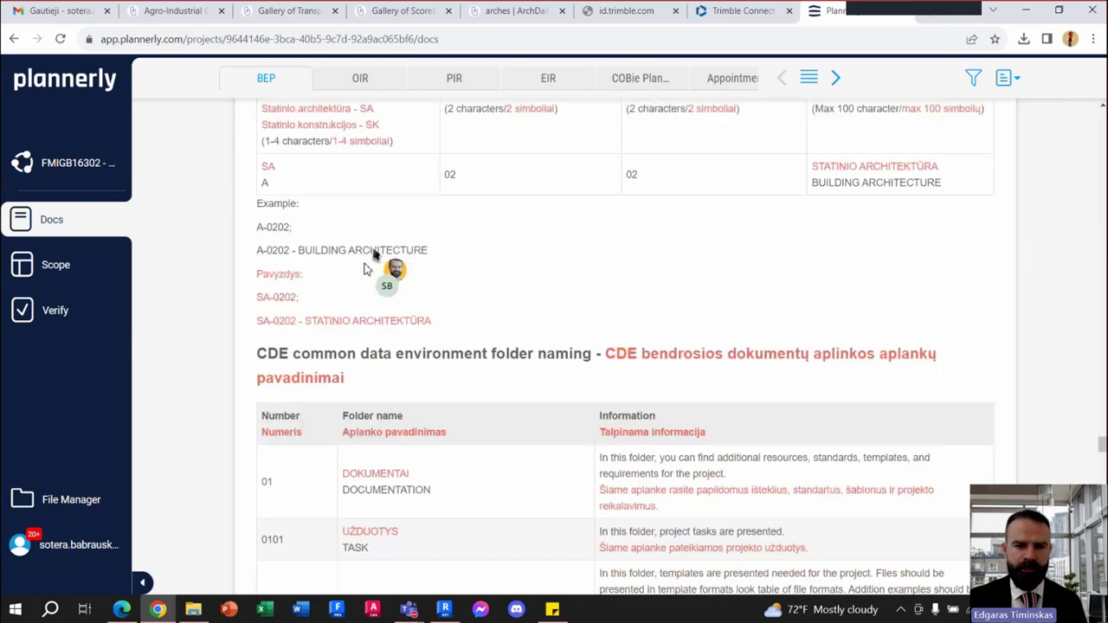
scroll(364, 269, up, 4)
scroll(365, 270, up, 3)
scroll(367, 275, up, 4)
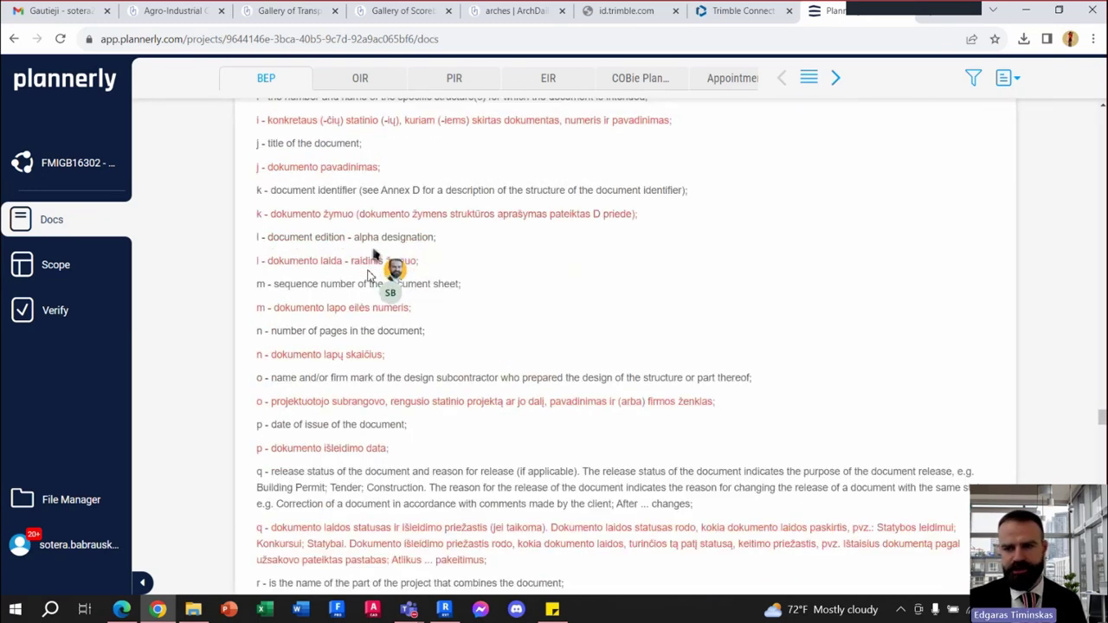
key(ctrl+f)
text(C)
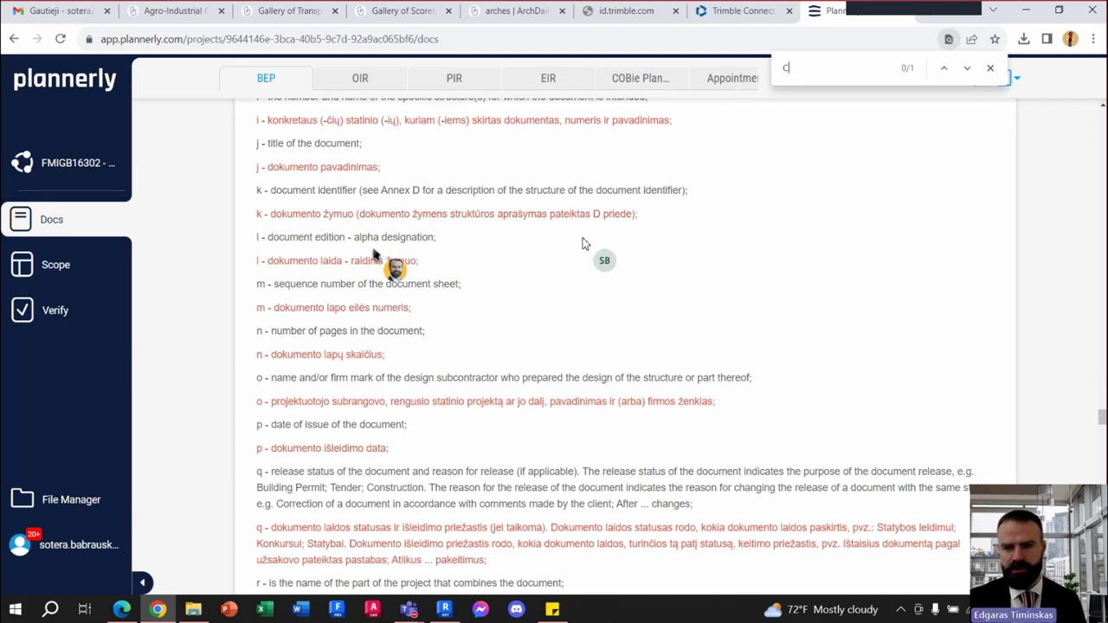
text(OR)
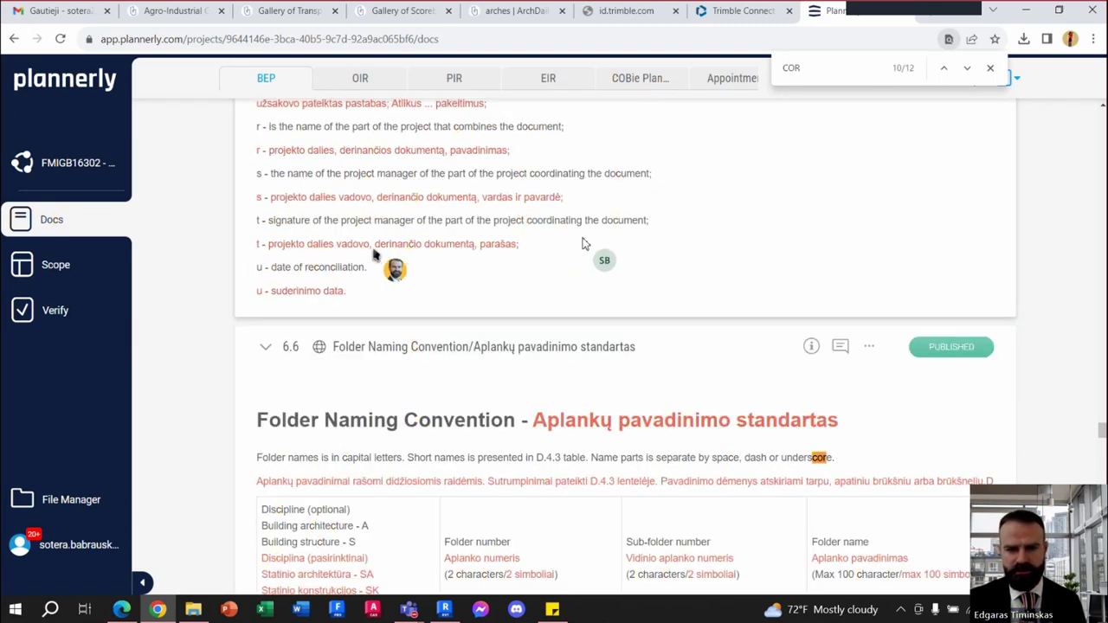
text(DIN)
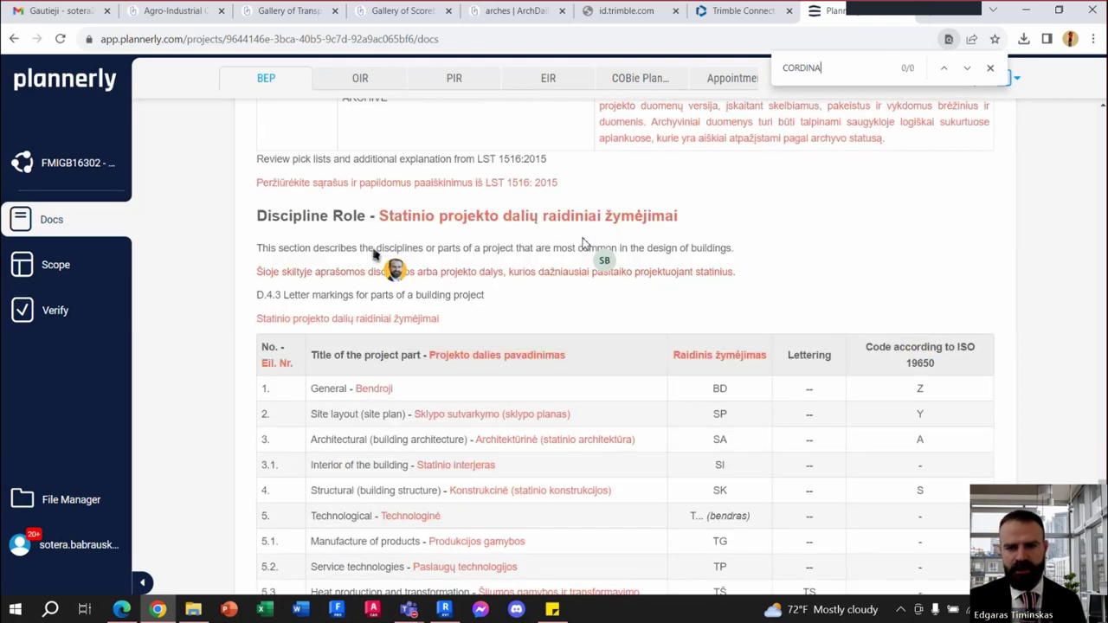
text(A)
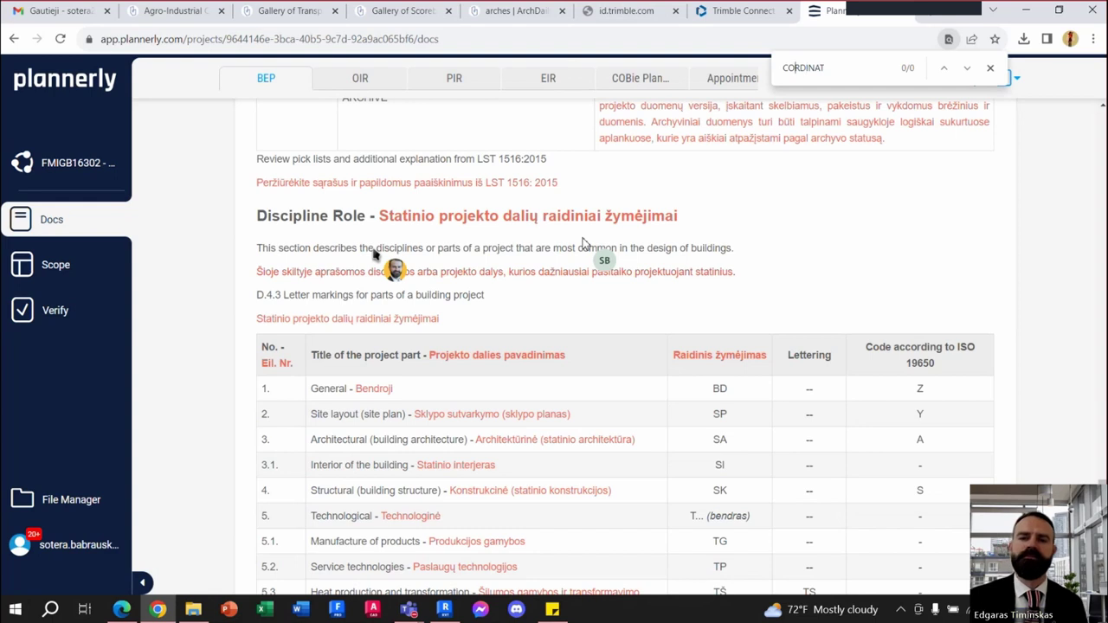
text(O)
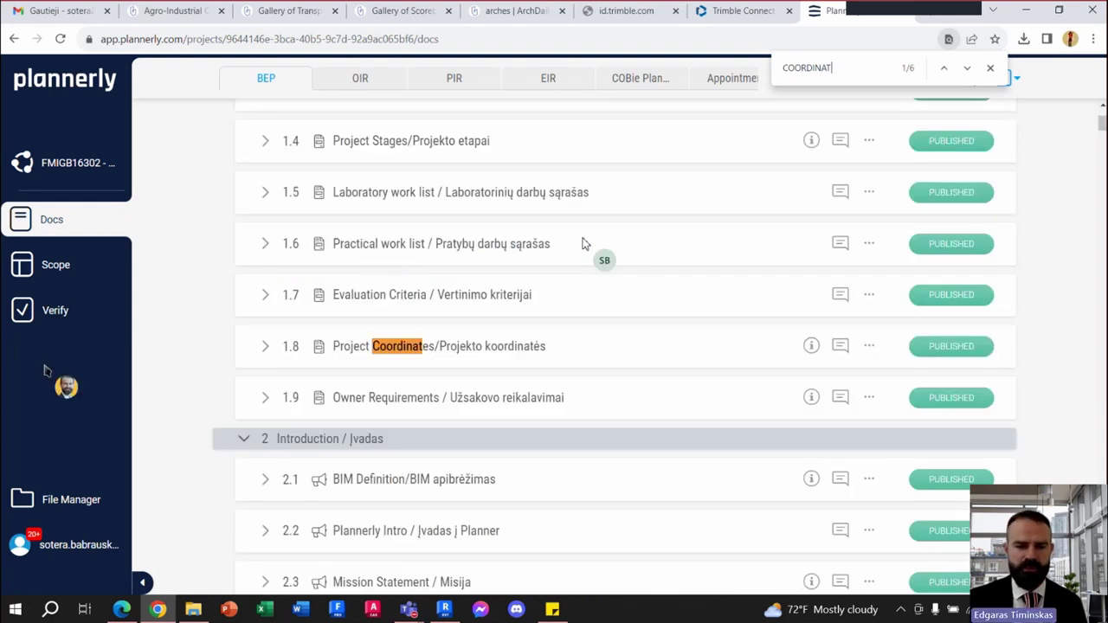
Expand section 1.8 Project Coordinates and scroll through its contents
click(261, 349)
click(990, 68)
scroll(664, 342, down, 2)
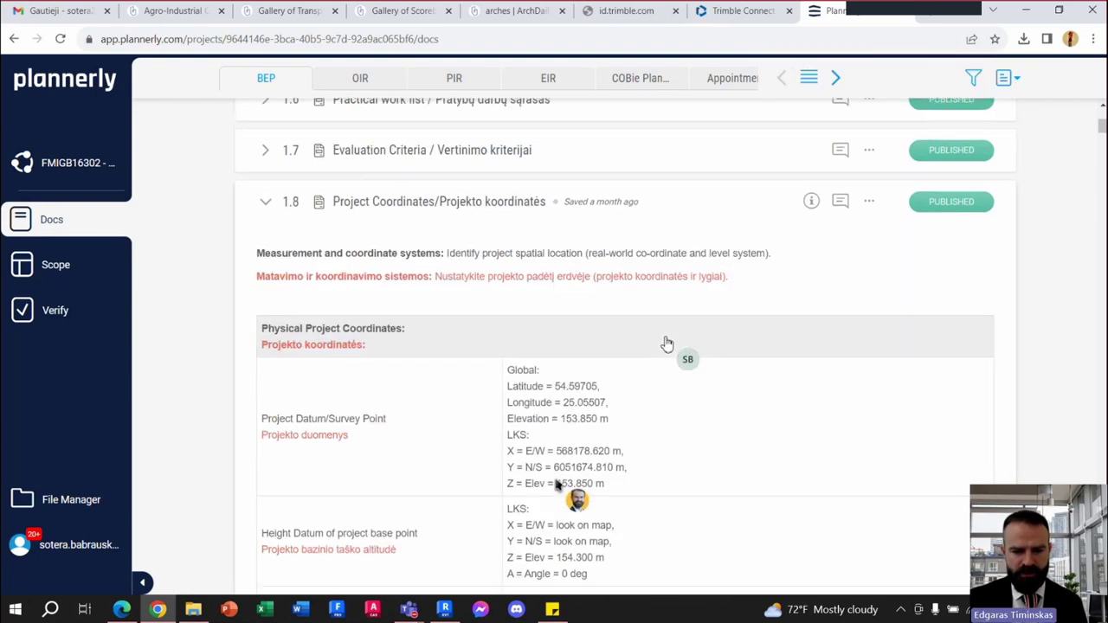
scroll(671, 316, down, 2)
scroll(657, 322, down, 2)
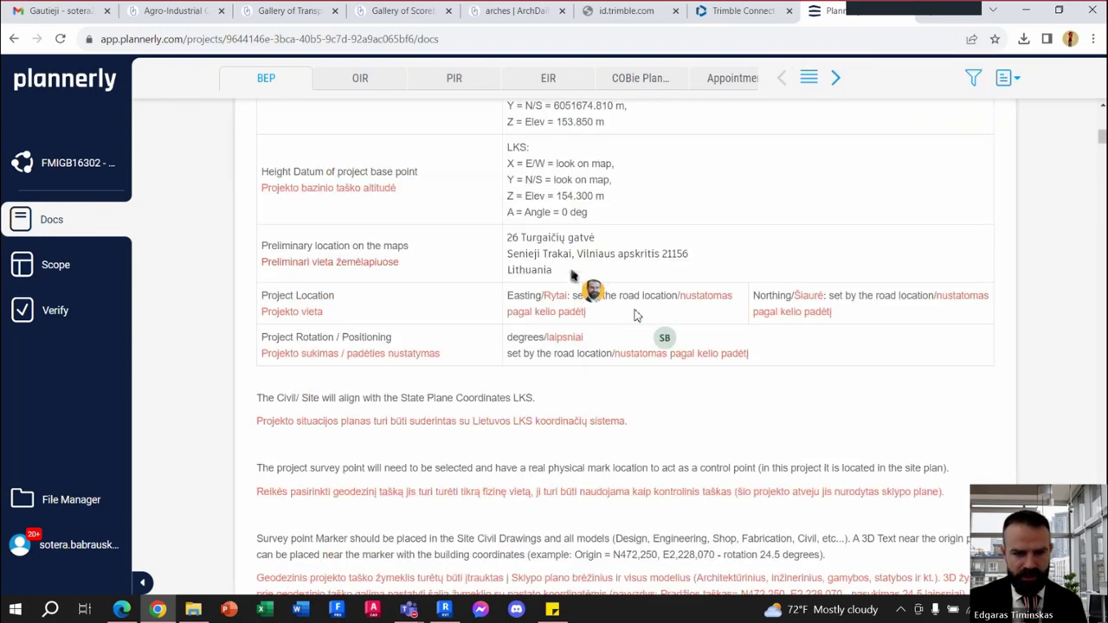
scroll(563, 295, up, 1)
scroll(546, 280, up, 1)
scroll(546, 279, up, 1)
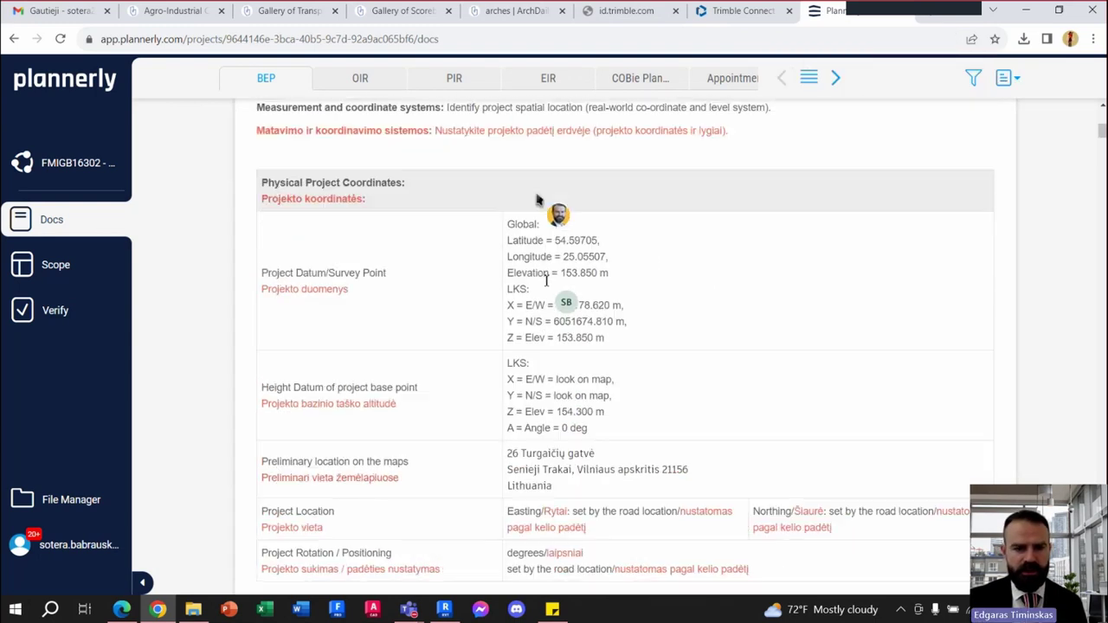
scroll(550, 286, down, 1)
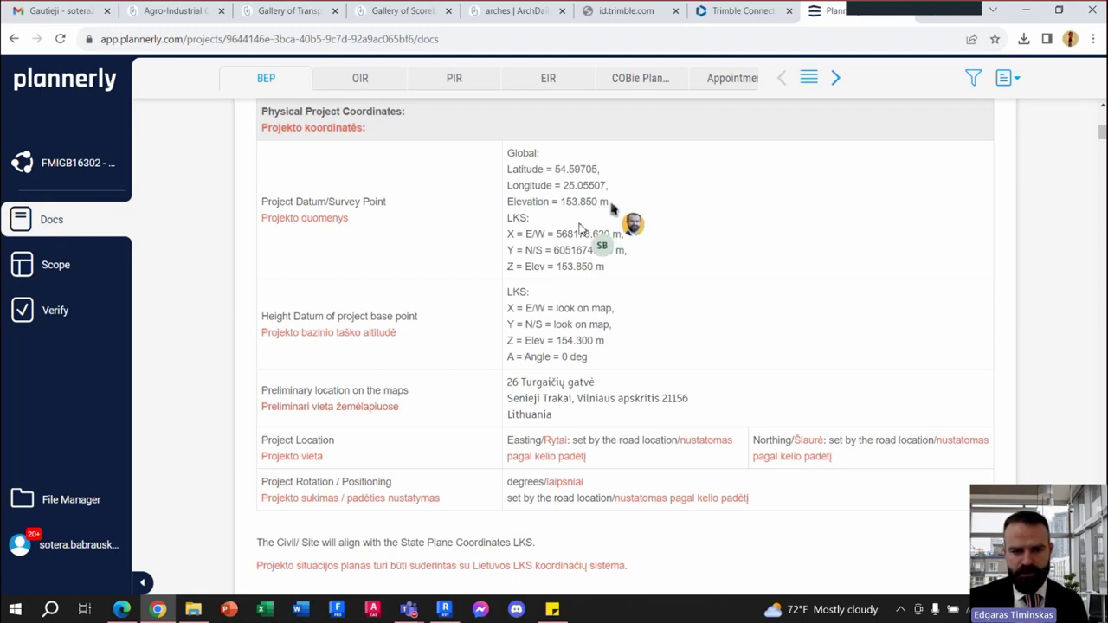
Select the survey point elevation 153.850 m, then return to Revit
mouse_move(567, 204)
mouse_down()
mouse_move(597, 206)
mouse_move(564, 208)
mouse_up()
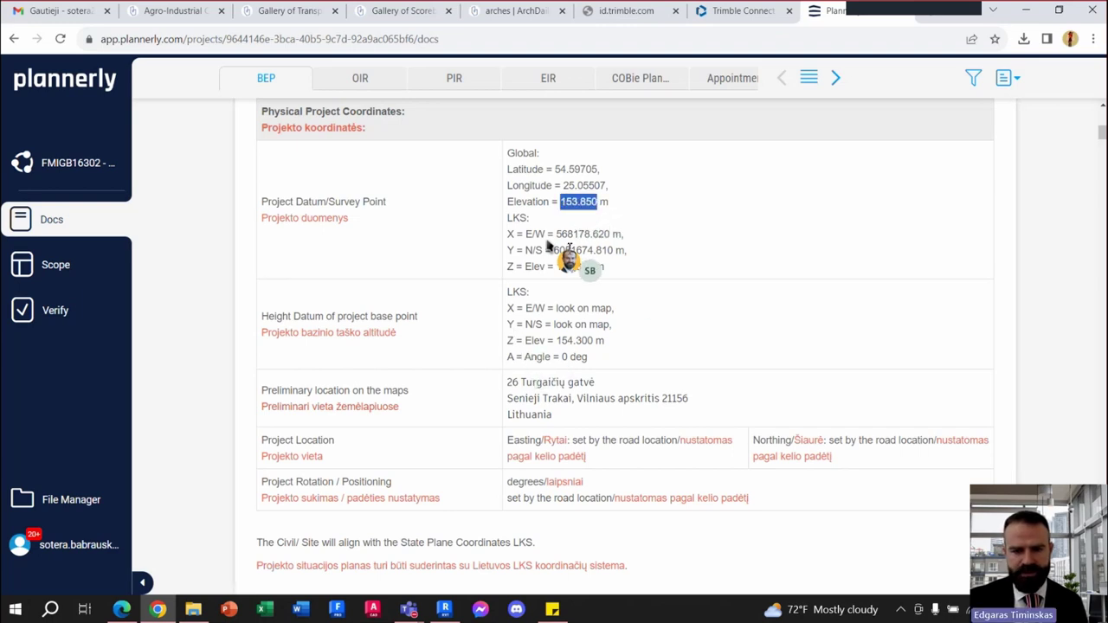
click(563, 203)
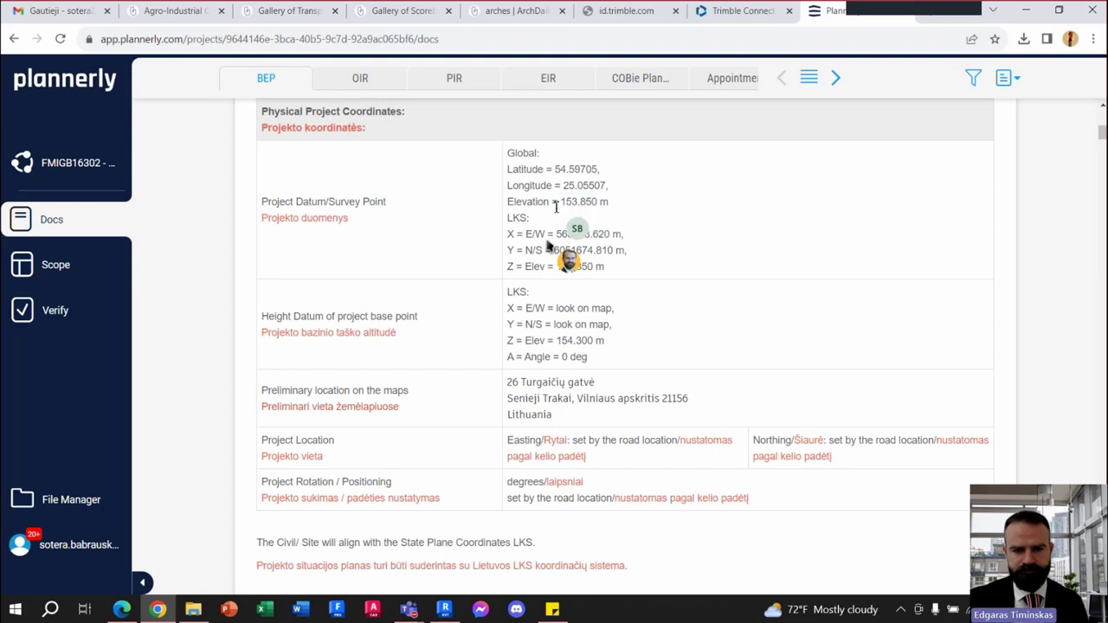
mouse_move(570, 201)
mouse_down()
mouse_move(609, 202)
mouse_move(555, 208)
mouse_up()
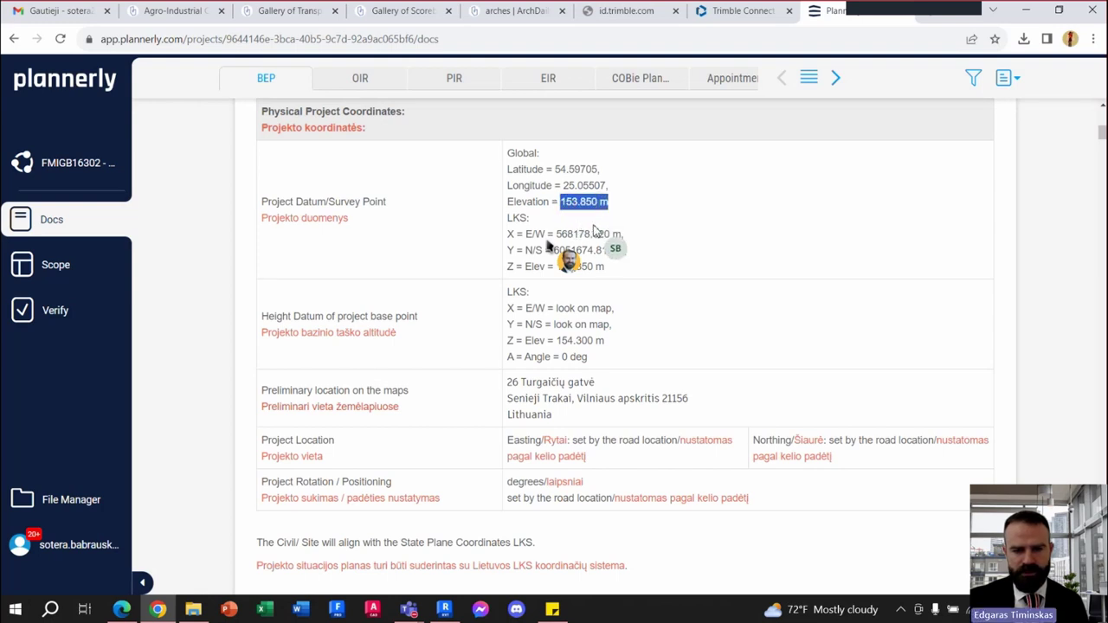
click(603, 270)
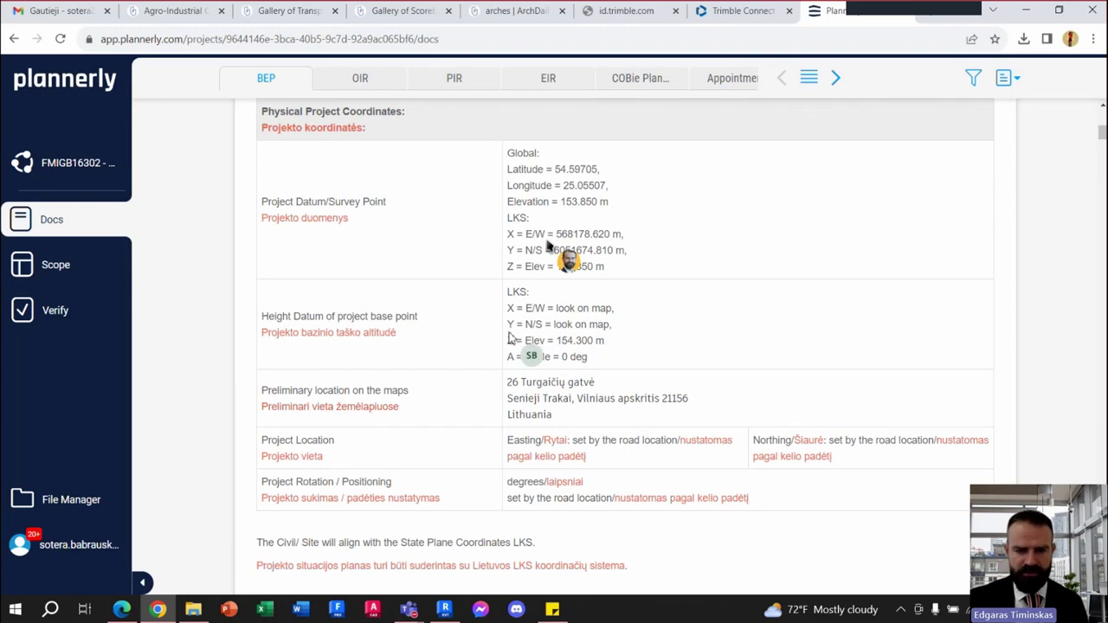
click(444, 609)
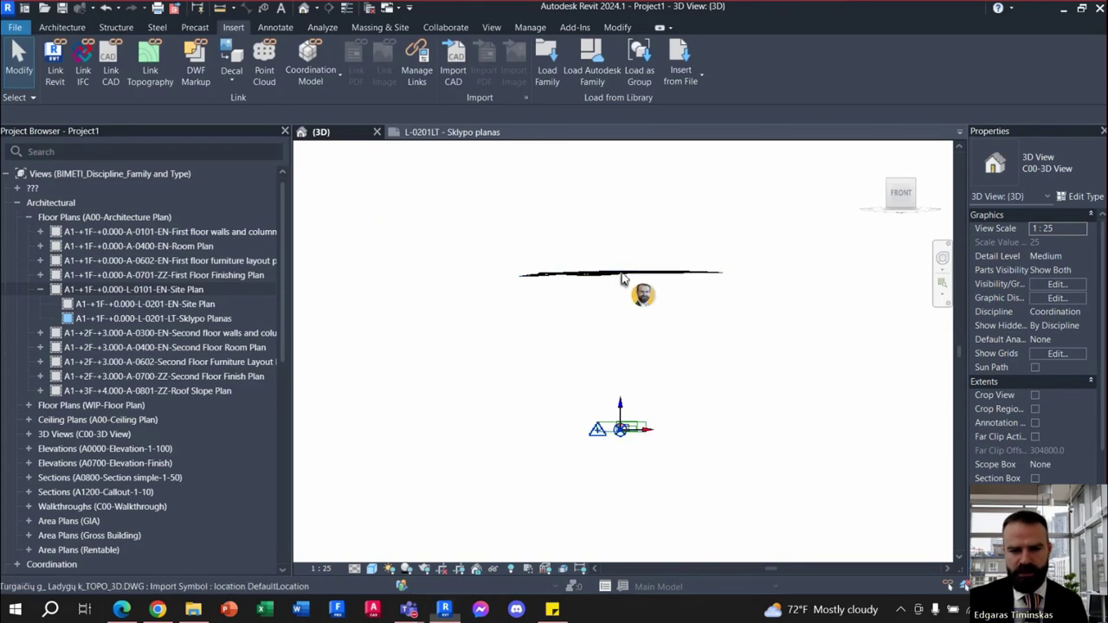
Move the linked topography DWG down 153.850 m
click(617, 276)
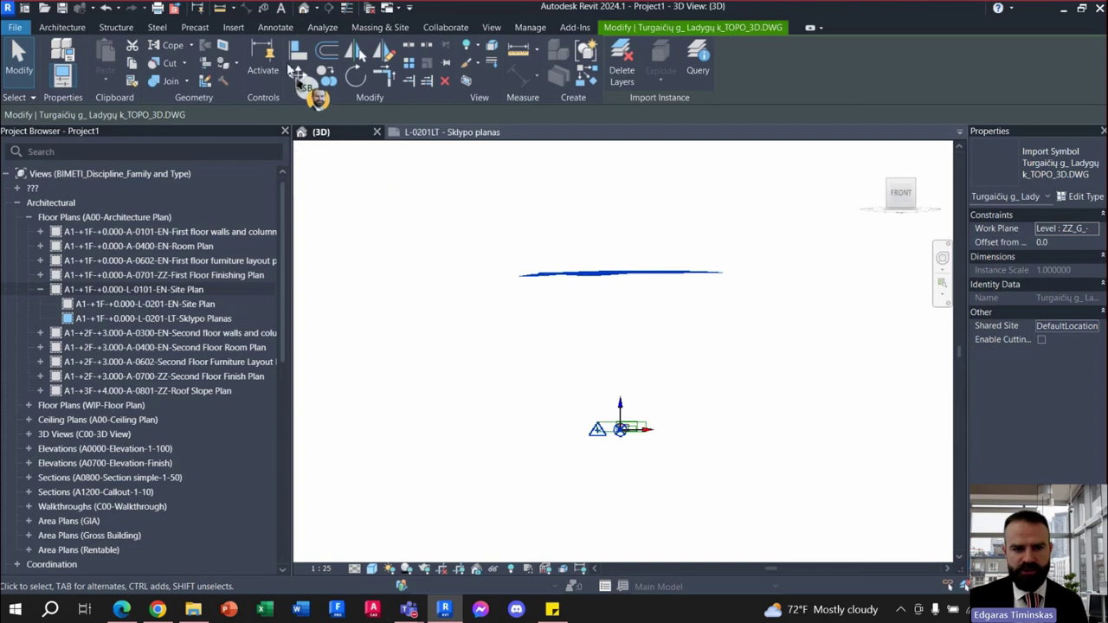
click(297, 76)
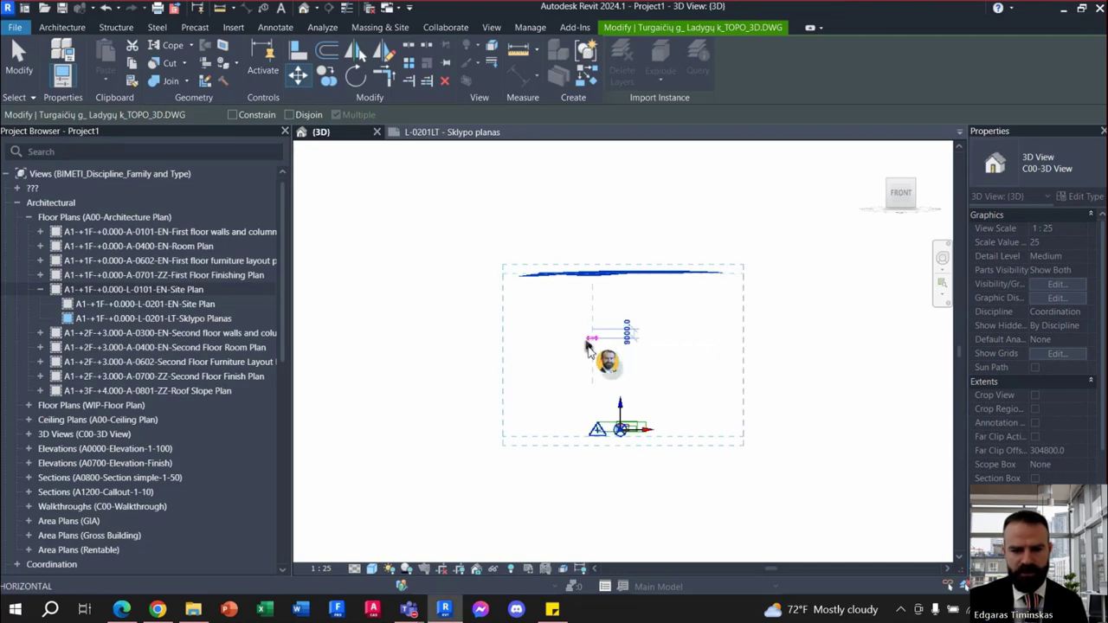
click(587, 343)
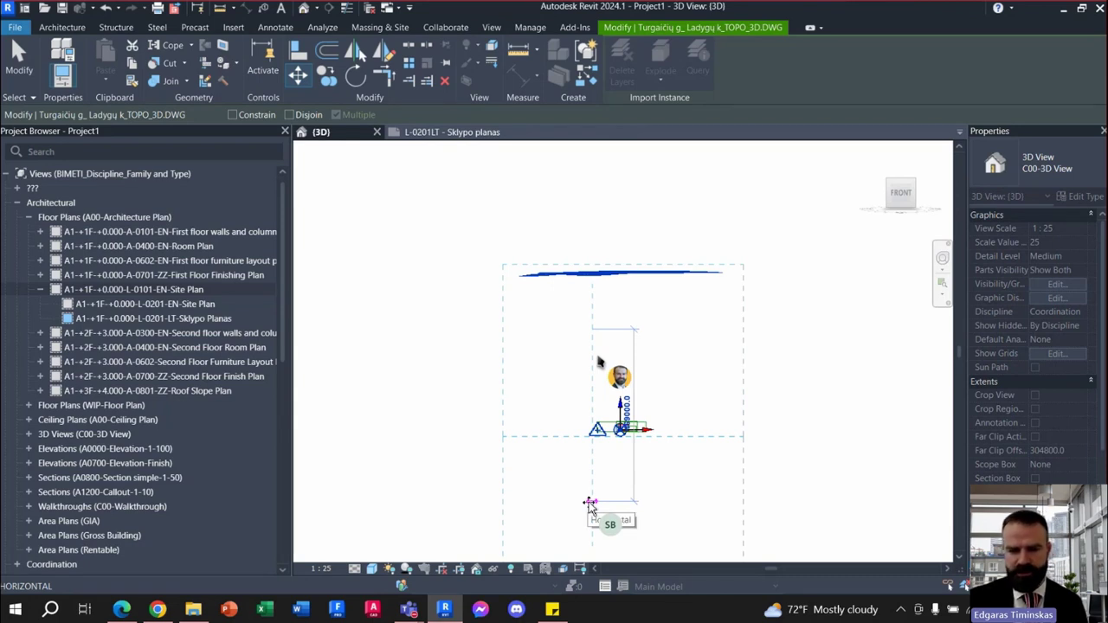
text(1)
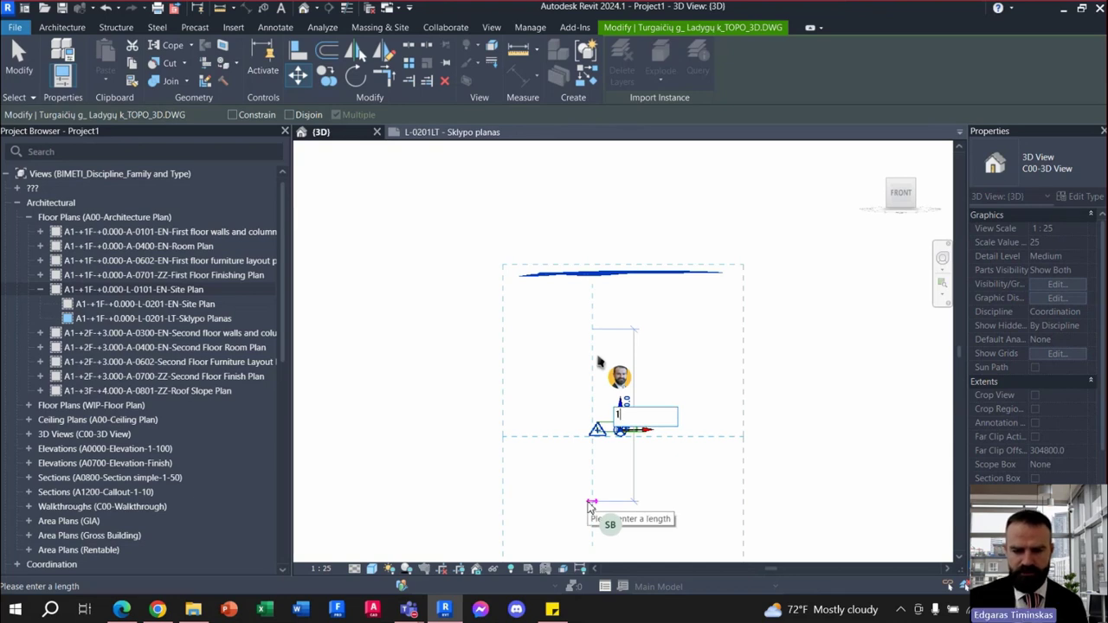
text(53.850 m)
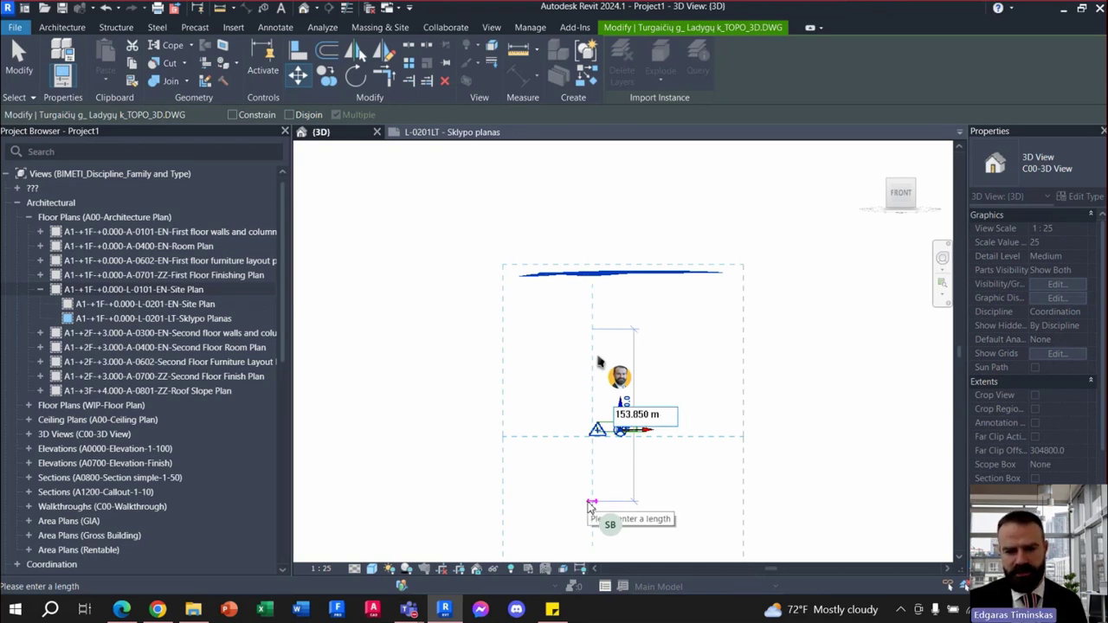
key(Return)
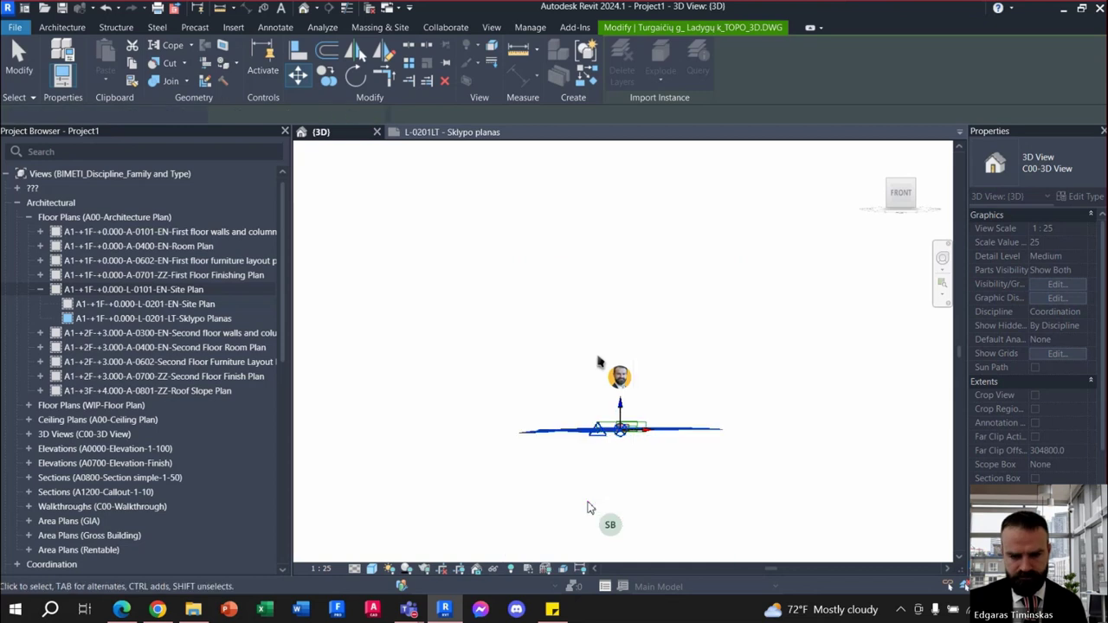
Zoom to an isometric view to check the lowered terrain mesh, then deselect it
scroll(619, 437, up, 1)
scroll(638, 432, up, 1)
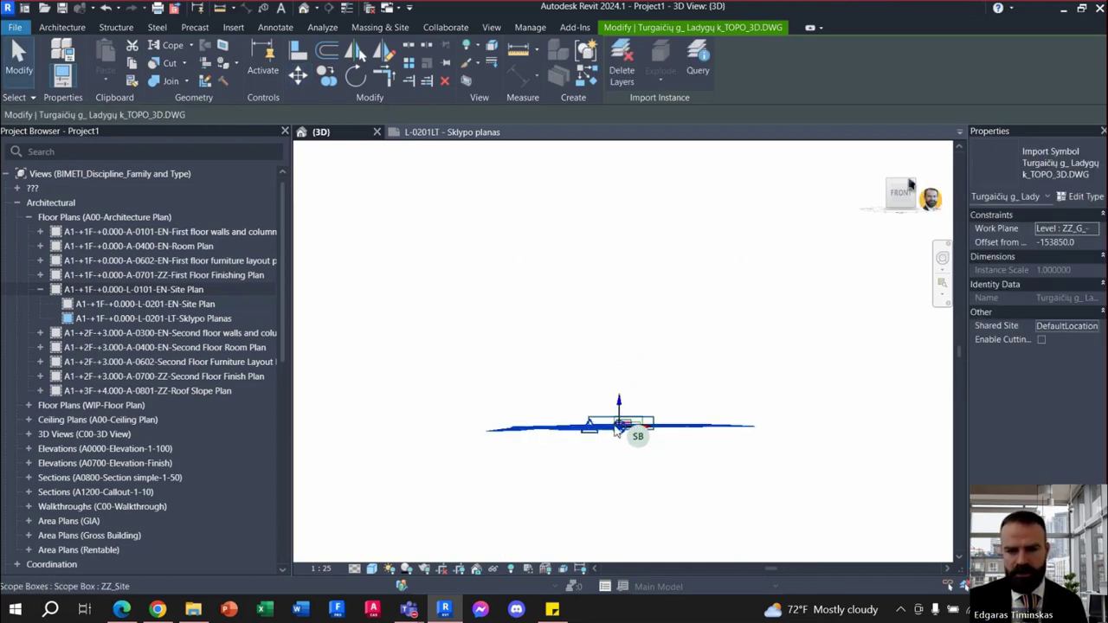
scroll(649, 432, up, 2)
scroll(744, 430, up, 2)
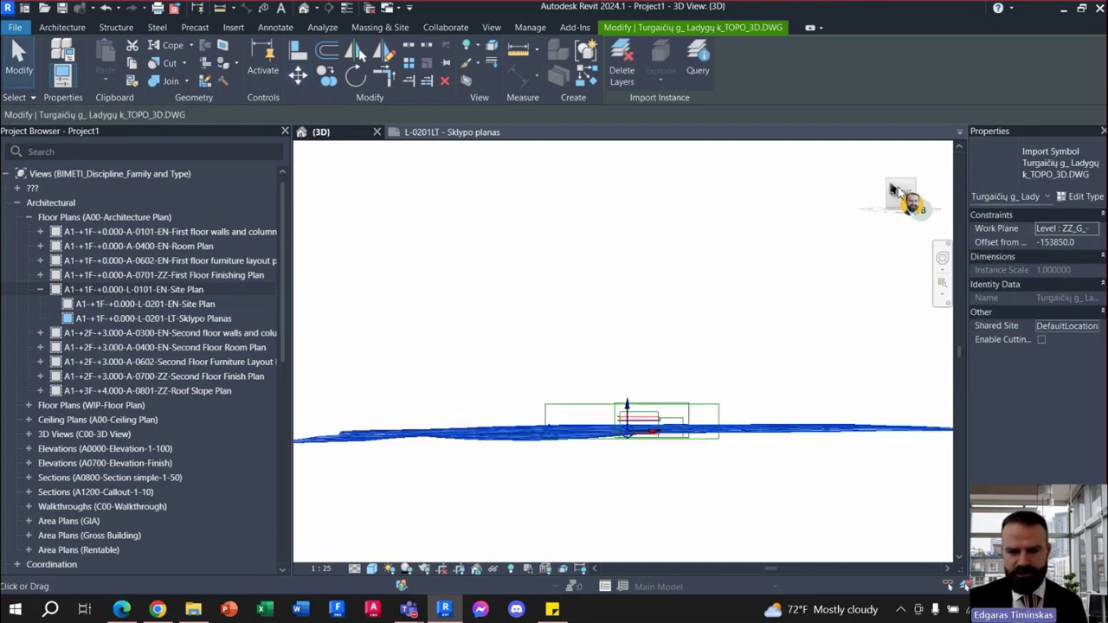
mouse_move(900, 192)
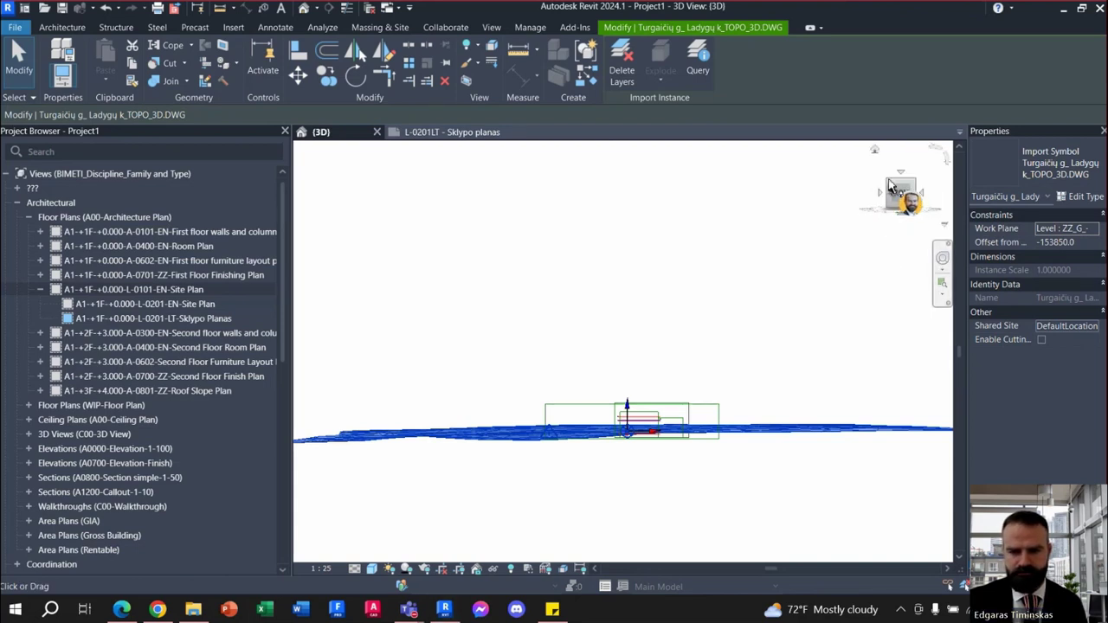
click(889, 184)
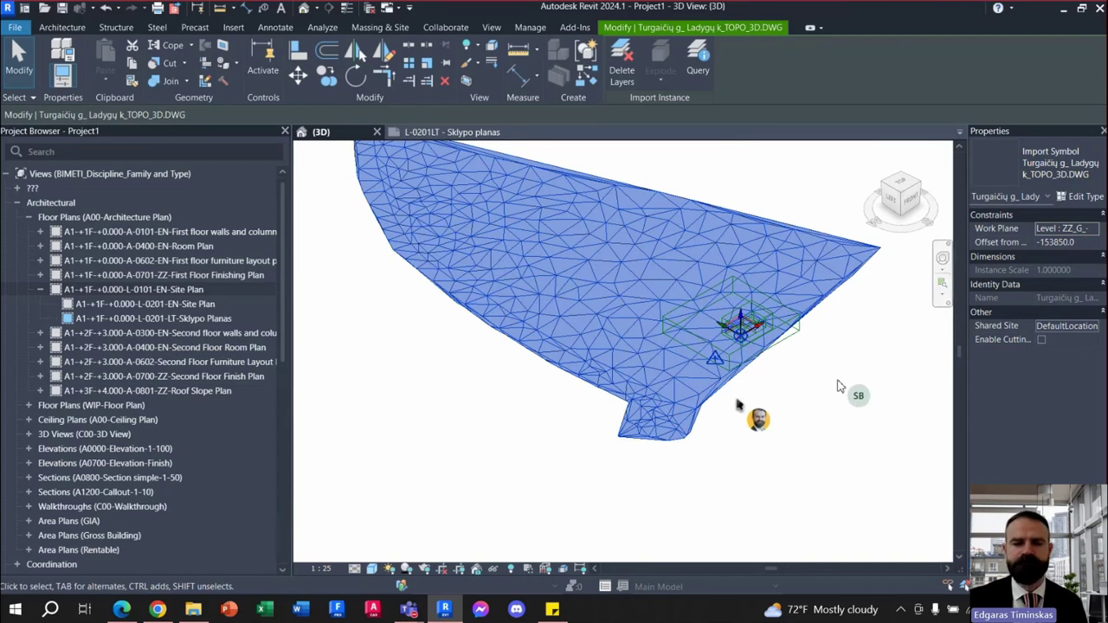
key(Escape)
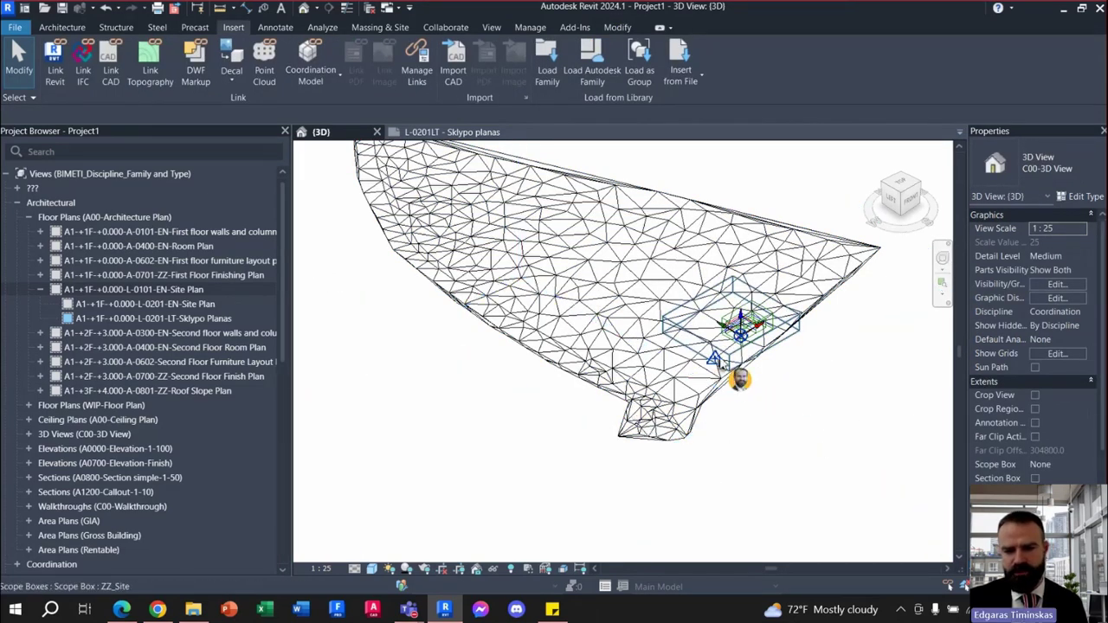
Zoom in close on the site survey point where the terrain lines meet, and center it in the 3D view
scroll(718, 373, up, 3)
scroll(807, 341, up, 1)
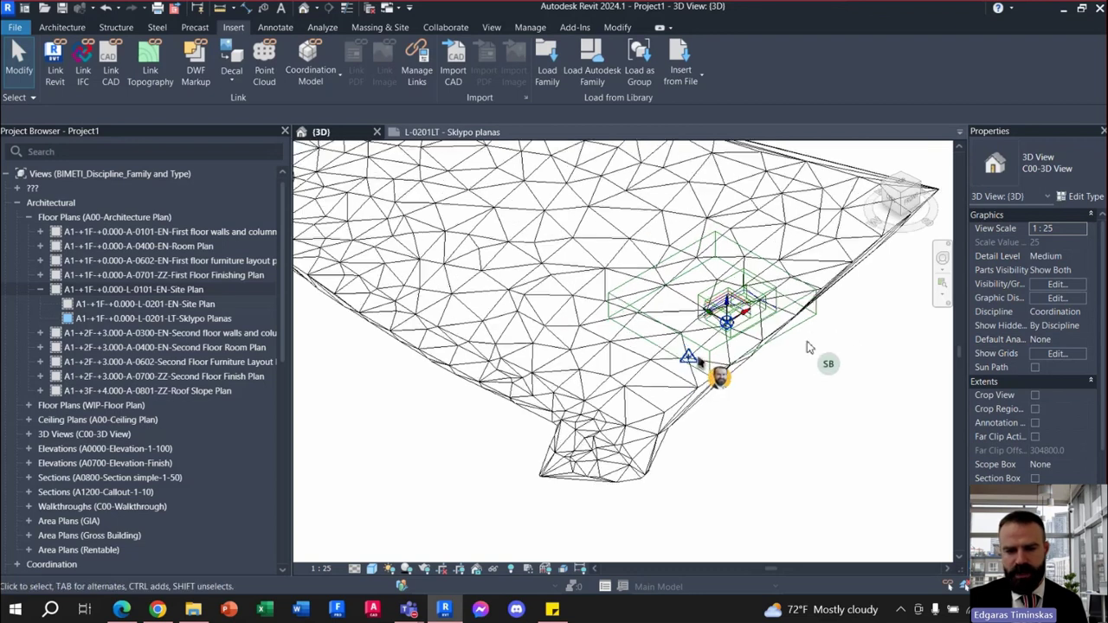
scroll(806, 341, up, 1)
scroll(807, 343, up, 1)
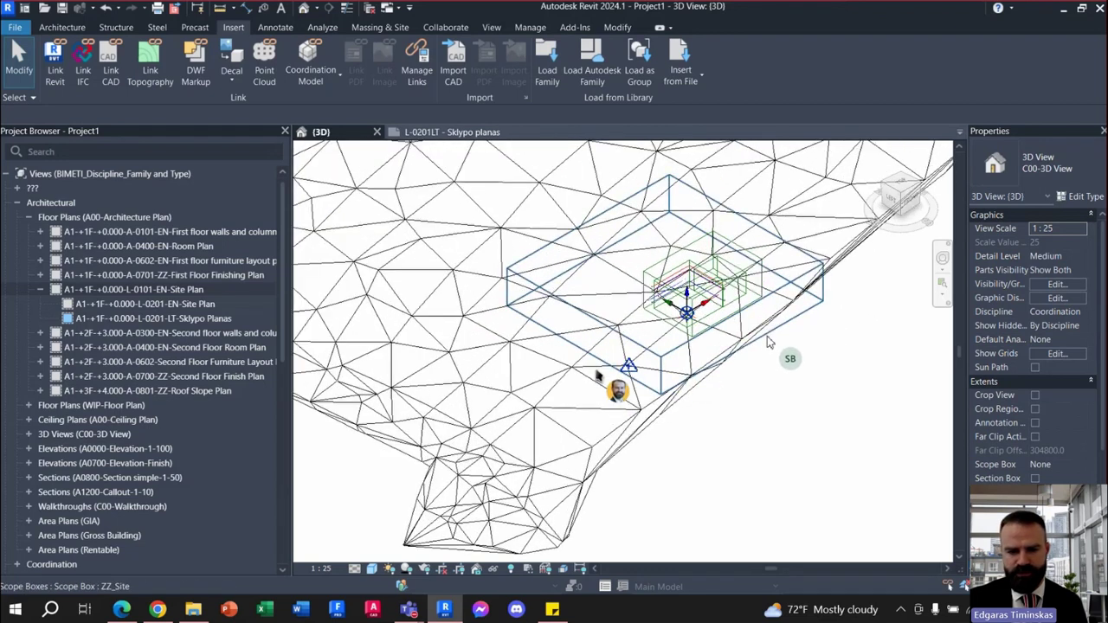
scroll(766, 336, up, 1)
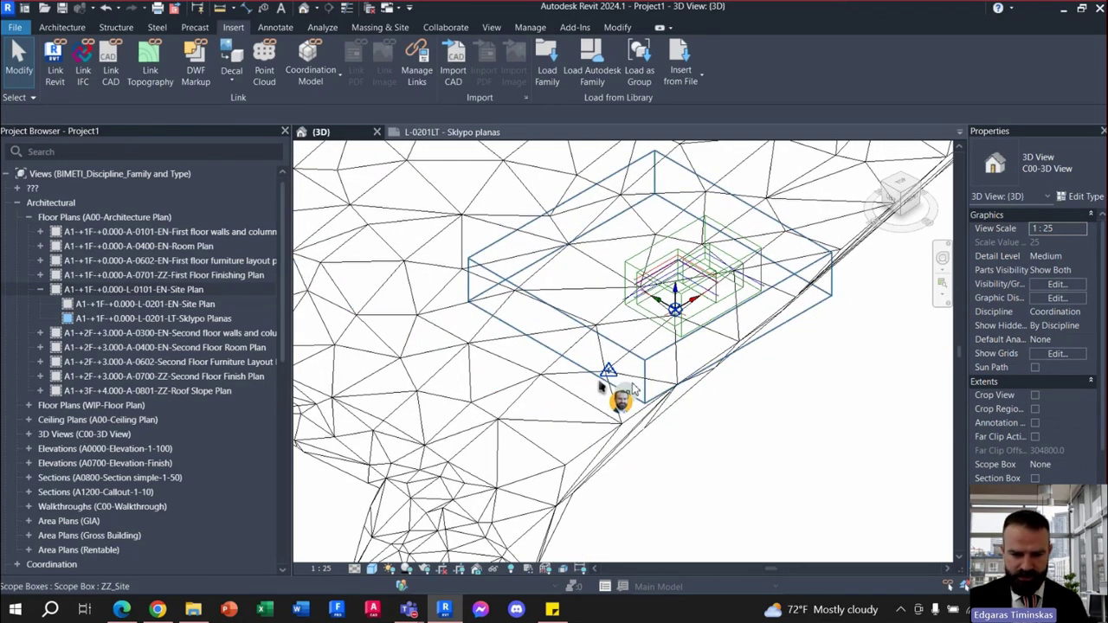
scroll(603, 376, up, 2)
scroll(600, 379, up, 2)
scroll(604, 375, up, 1)
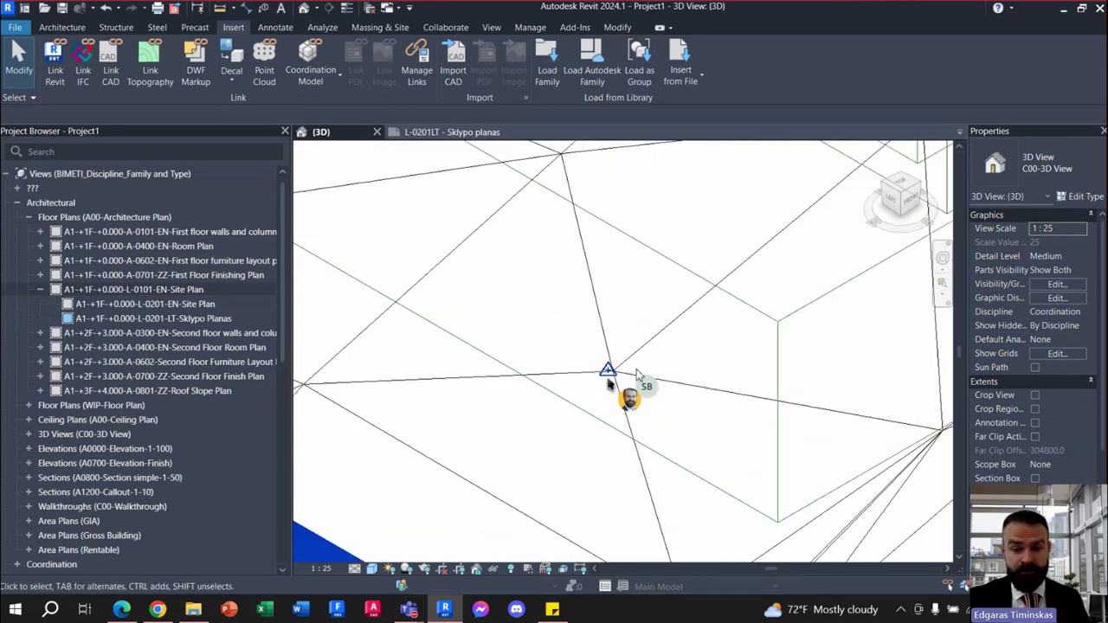
scroll(600, 379, up, 1)
scroll(618, 383, up, 1)
shift+middle_drag(611, 377, 587, 379)
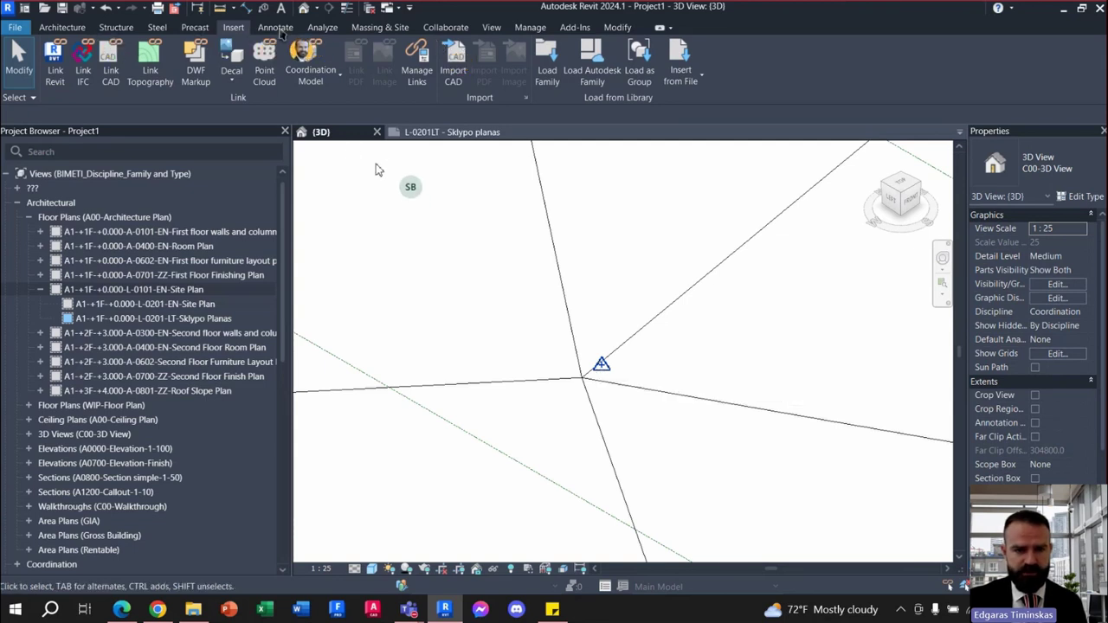
click(282, 28)
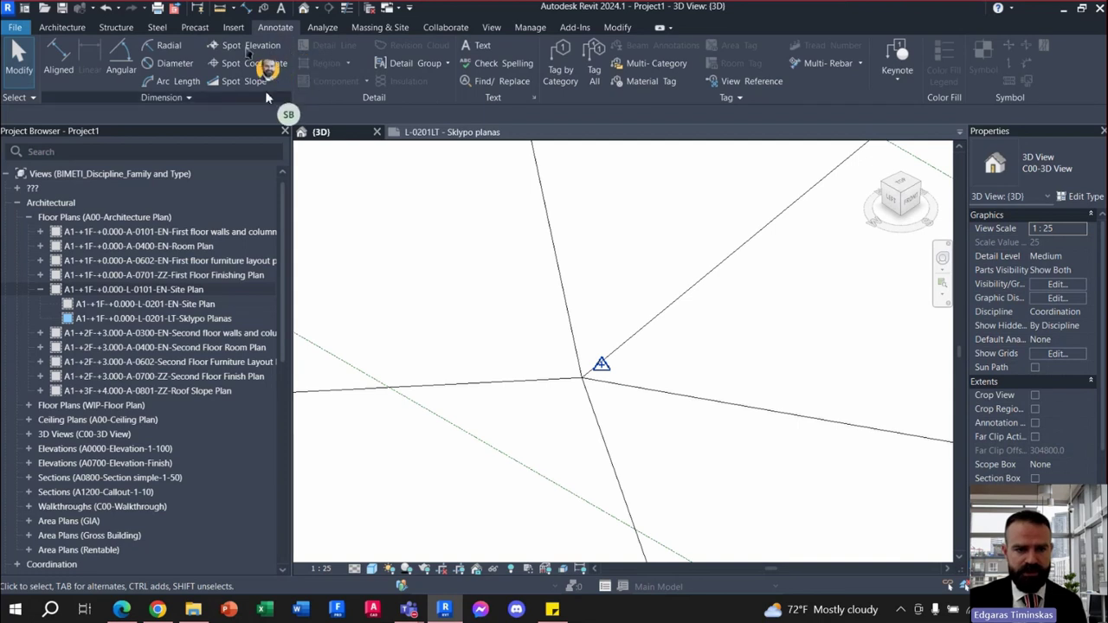
click(260, 45)
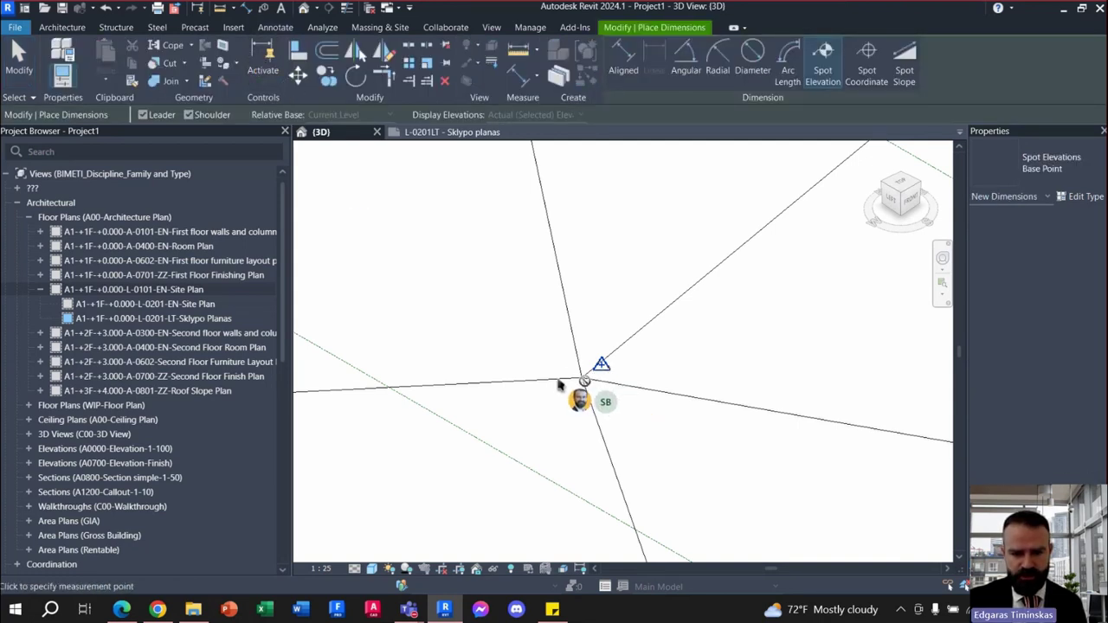
middle_drag(560, 386, 478, 359)
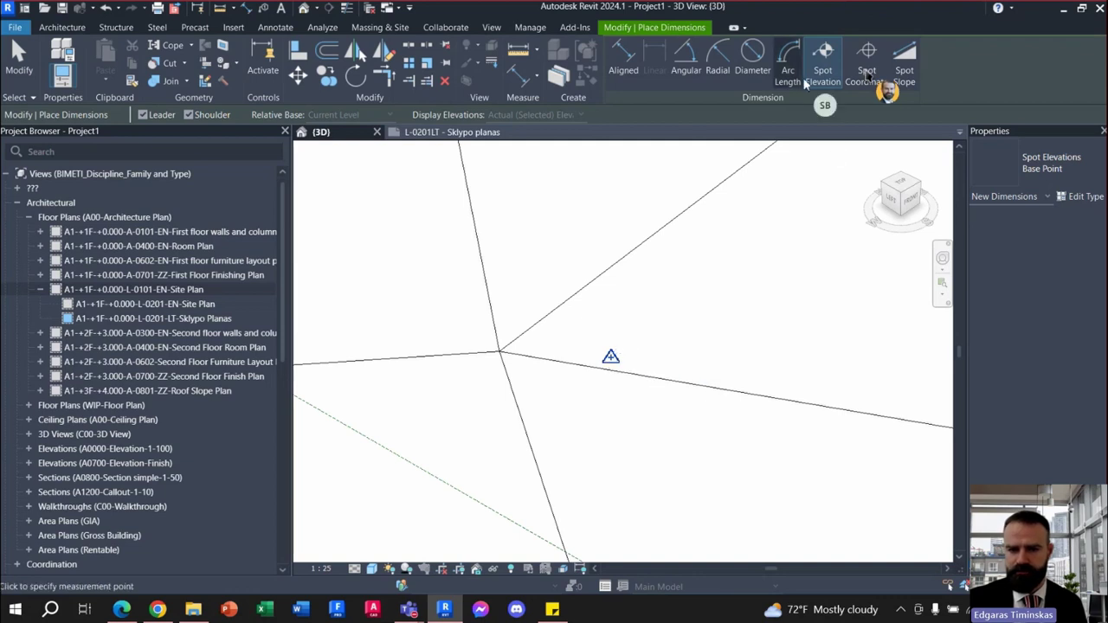
click(866, 70)
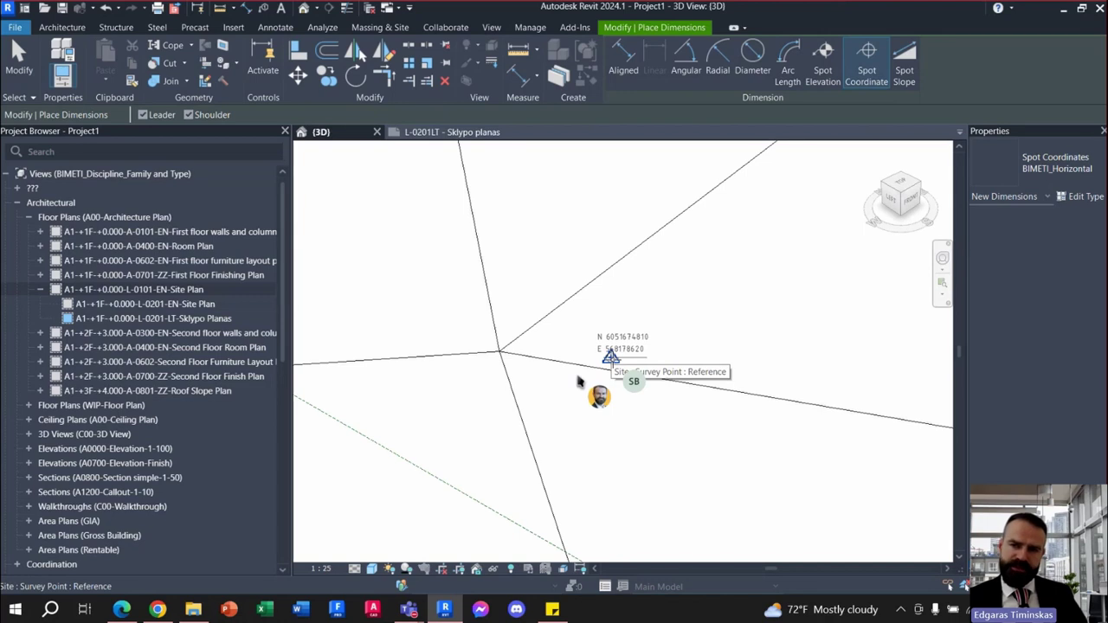
key(Escape)
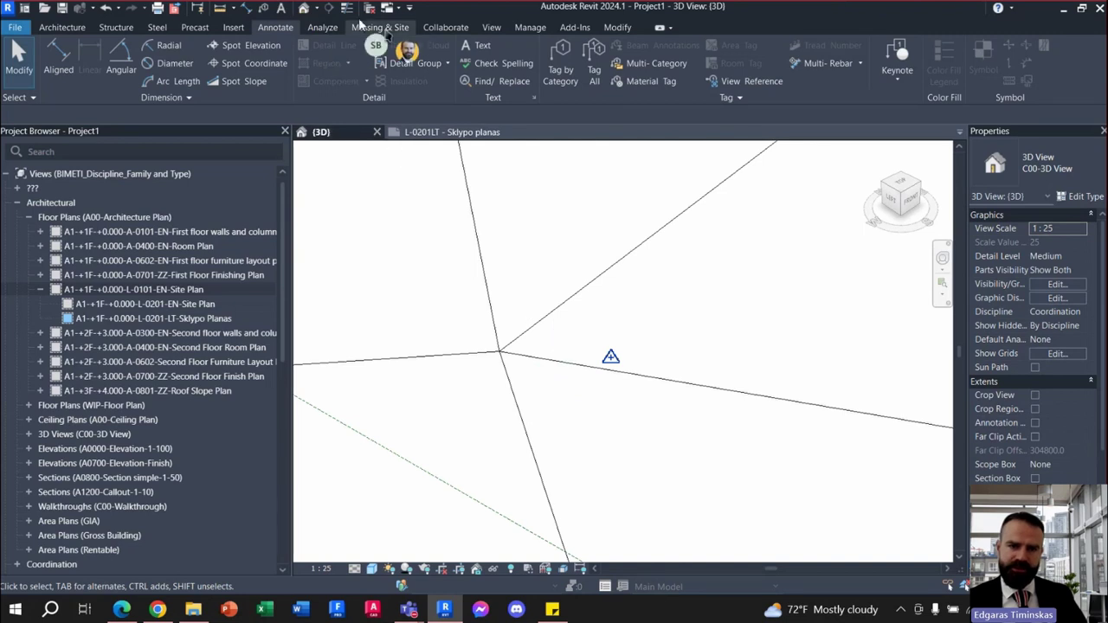
Start a toposolid using Massing & Site > Toposolid > Create from Import > Create from CAD
click(386, 29)
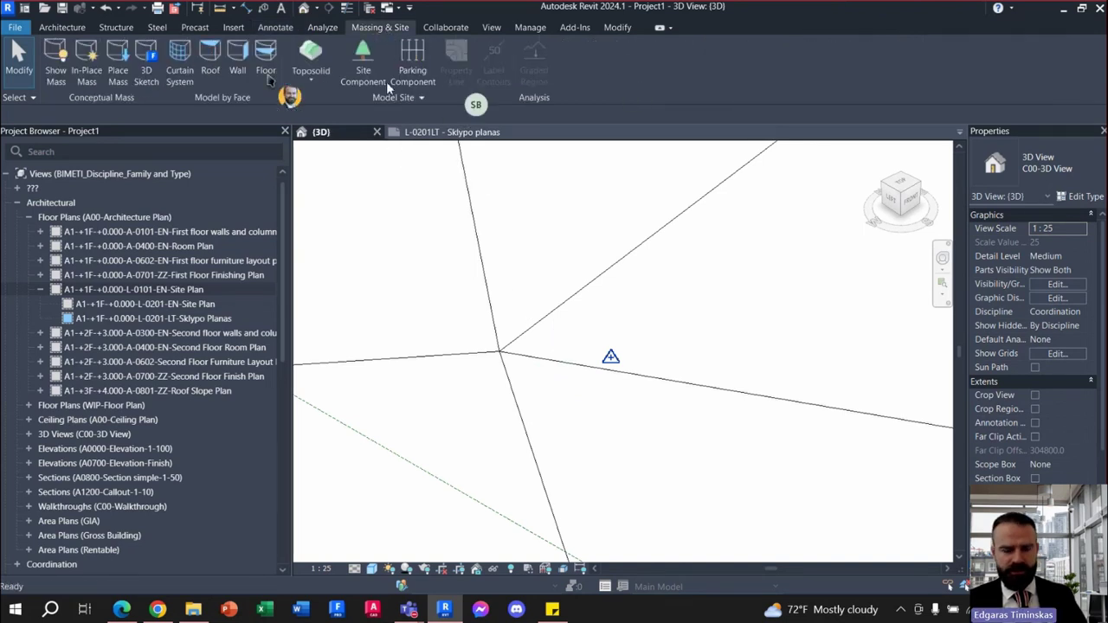
click(312, 84)
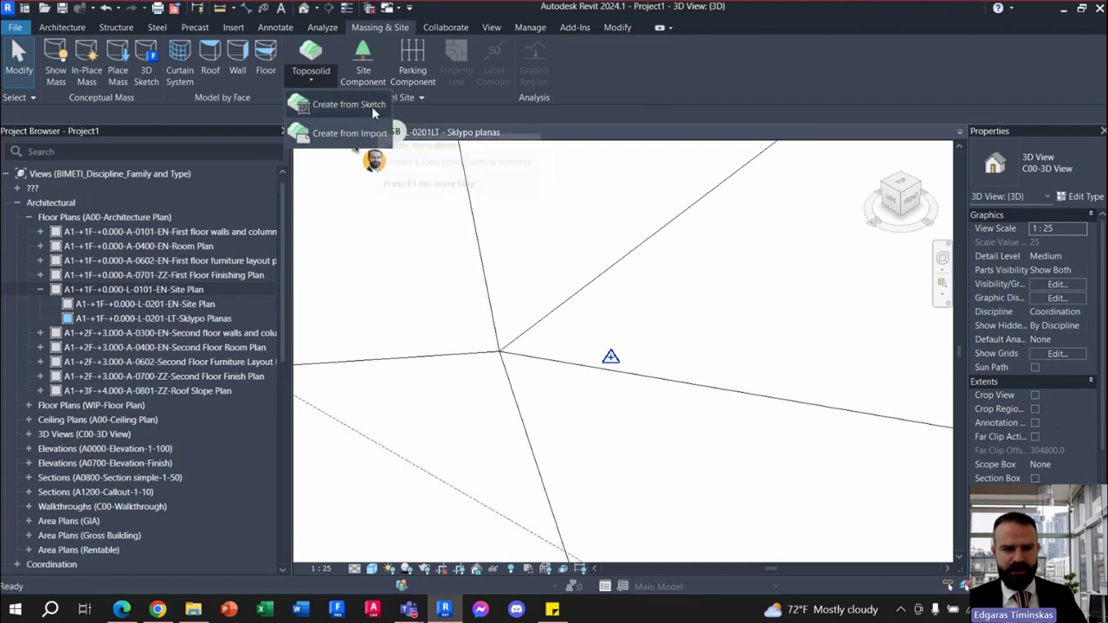
click(363, 134)
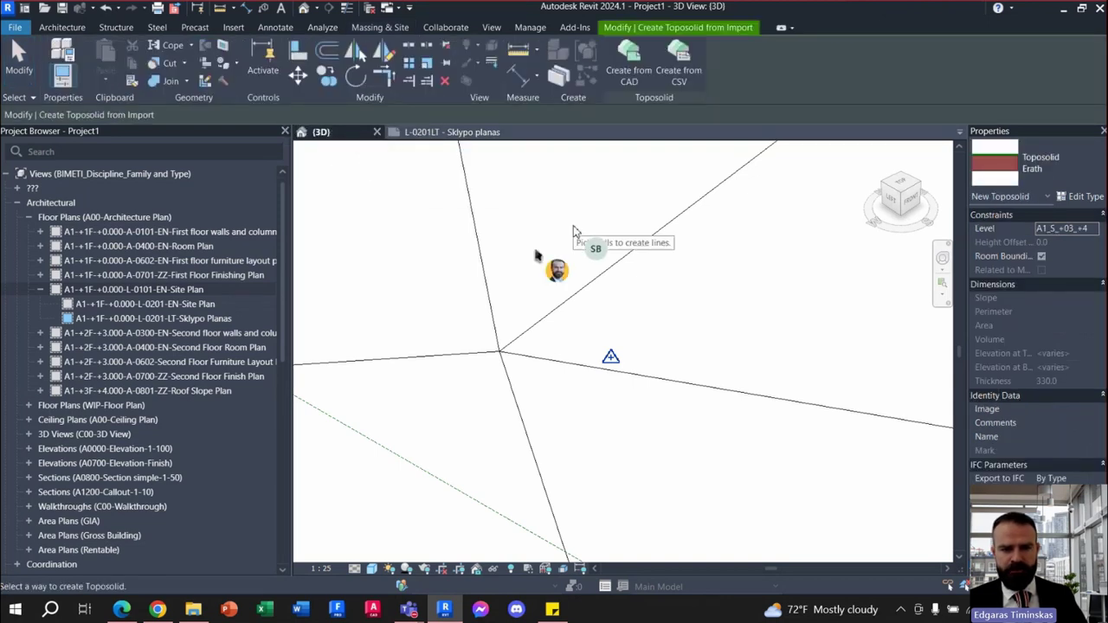
click(626, 81)
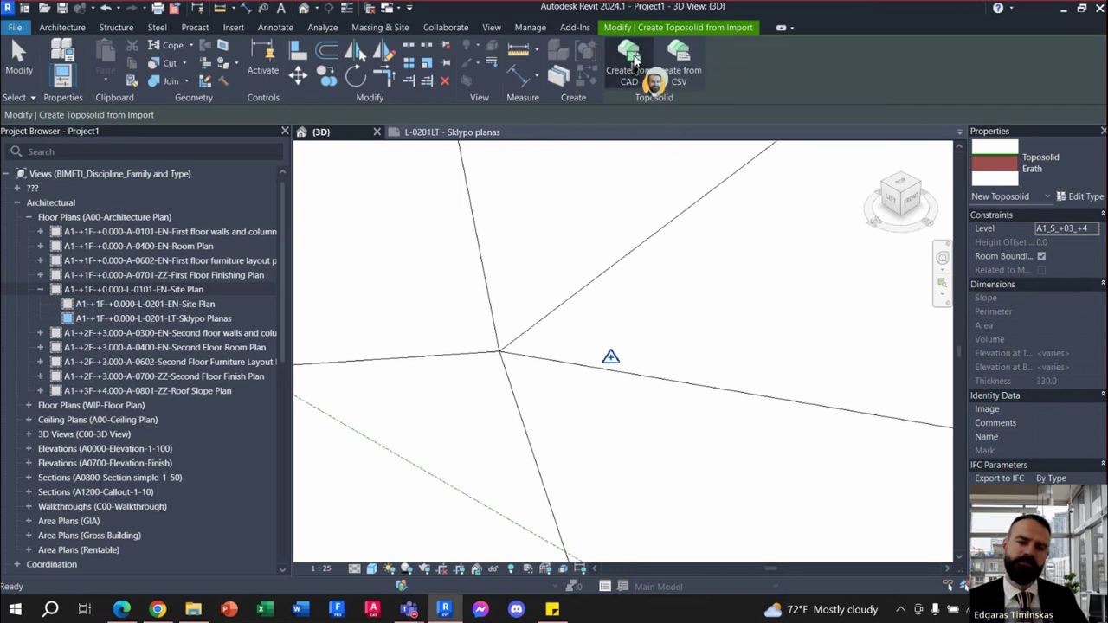
click(634, 59)
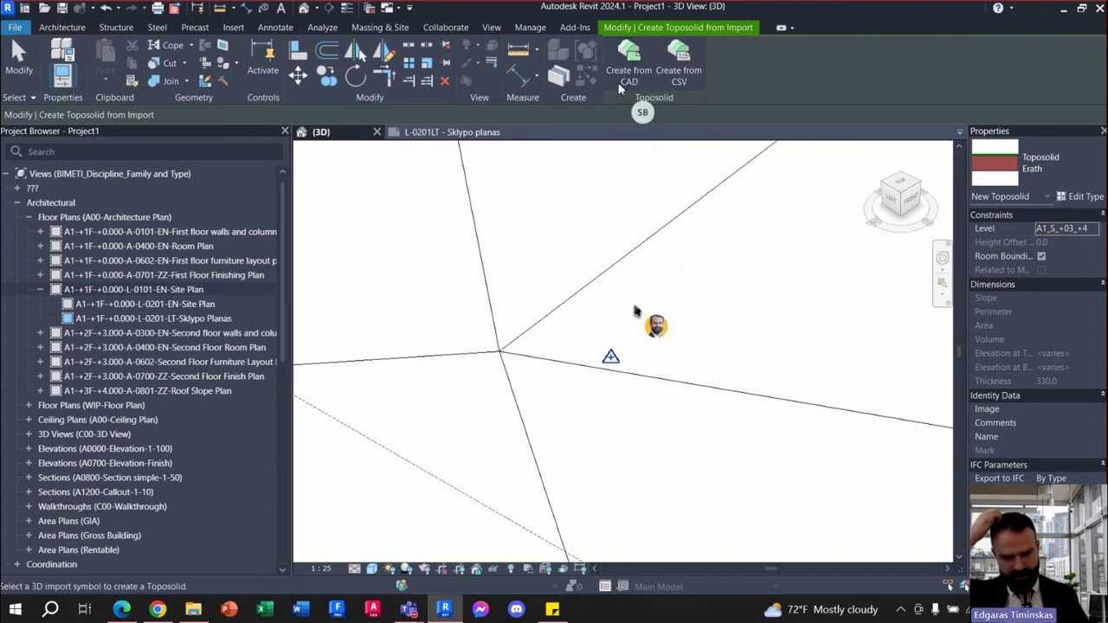
Pick the linked TOPO_3D topography DWG as the source, with the PM_trianguliacija layer checked
scroll(645, 268, down, 2)
scroll(636, 251, down, 2)
scroll(625, 236, down, 2)
scroll(634, 309, down, 2)
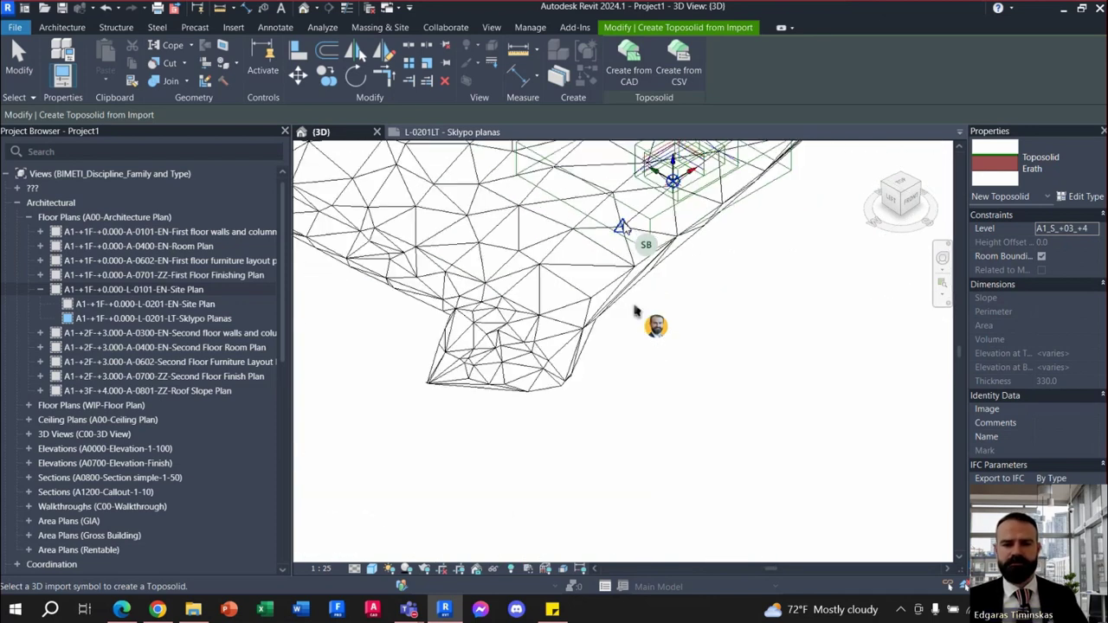
scroll(633, 303, down, 2)
scroll(636, 307, down, 2)
scroll(642, 313, down, 2)
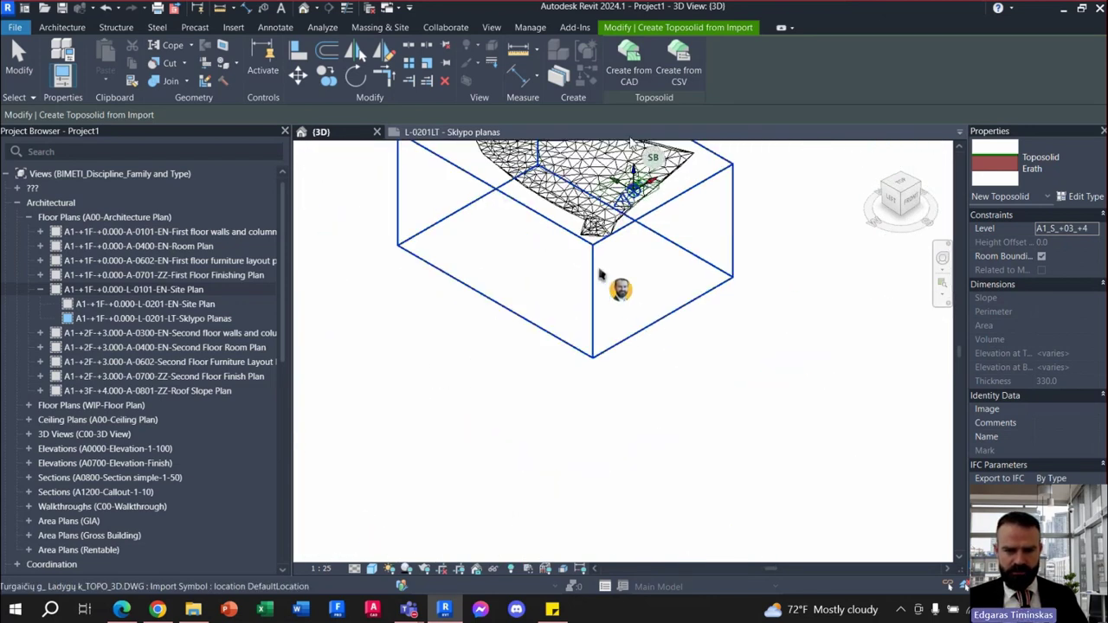
scroll(600, 285, up, 1)
scroll(597, 276, up, 2)
scroll(594, 271, up, 1)
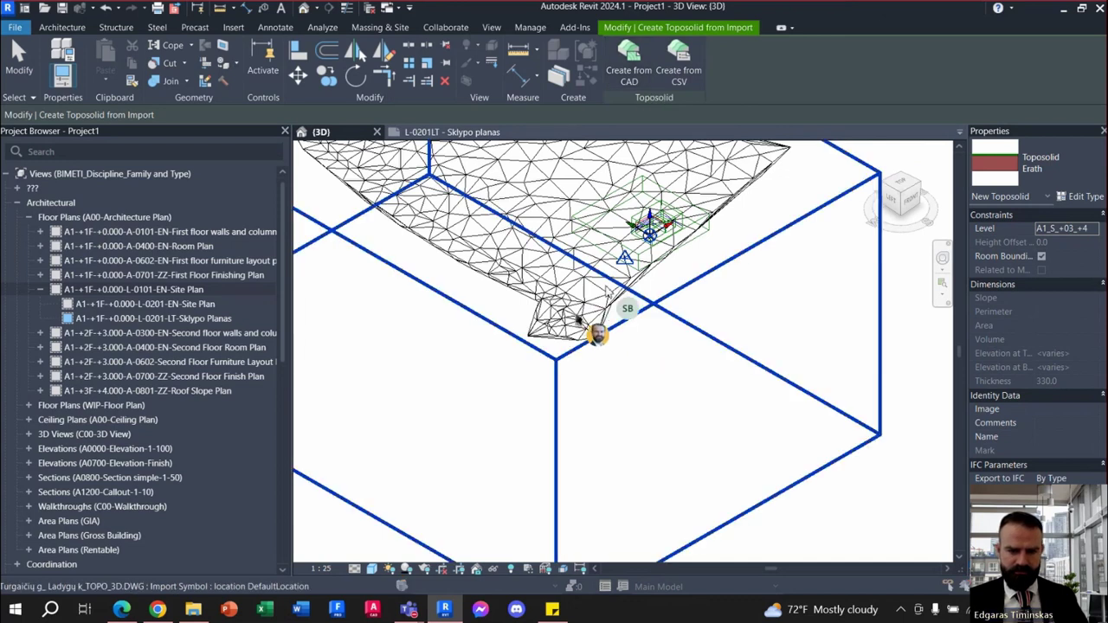
click(588, 303)
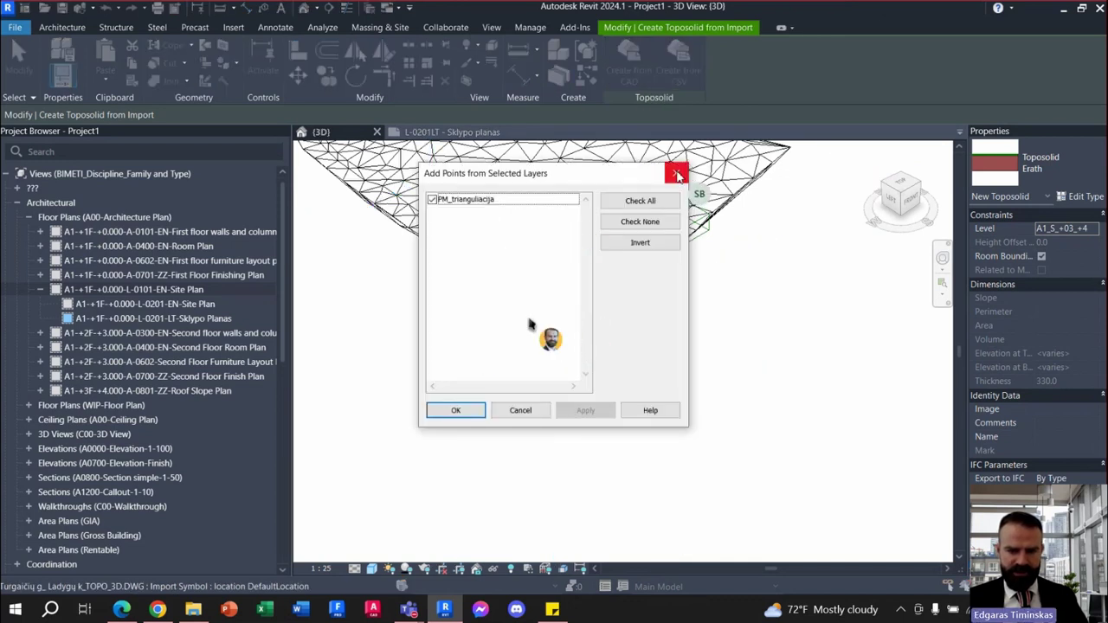
Confirm the PM_trianguliacija layer points to create the Erath toposolid covering 32647.870 m²
click(482, 410)
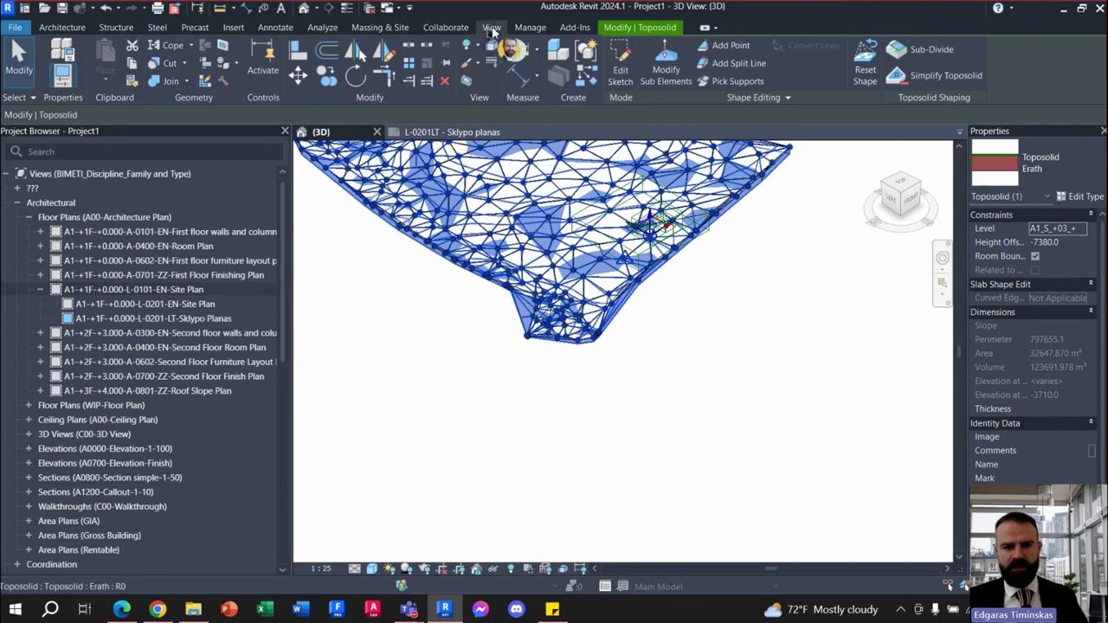
click(492, 27)
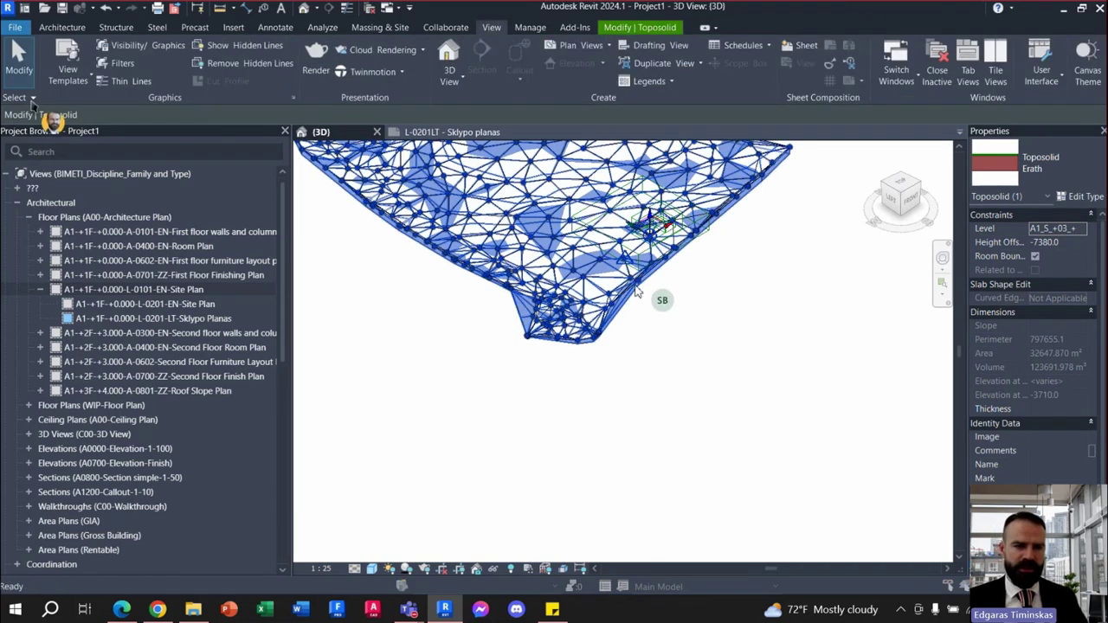
Hide the linked topography DWG under Imported Categories in the 3D view's Visibility/Graphics (VG)
key(v)
key(g)
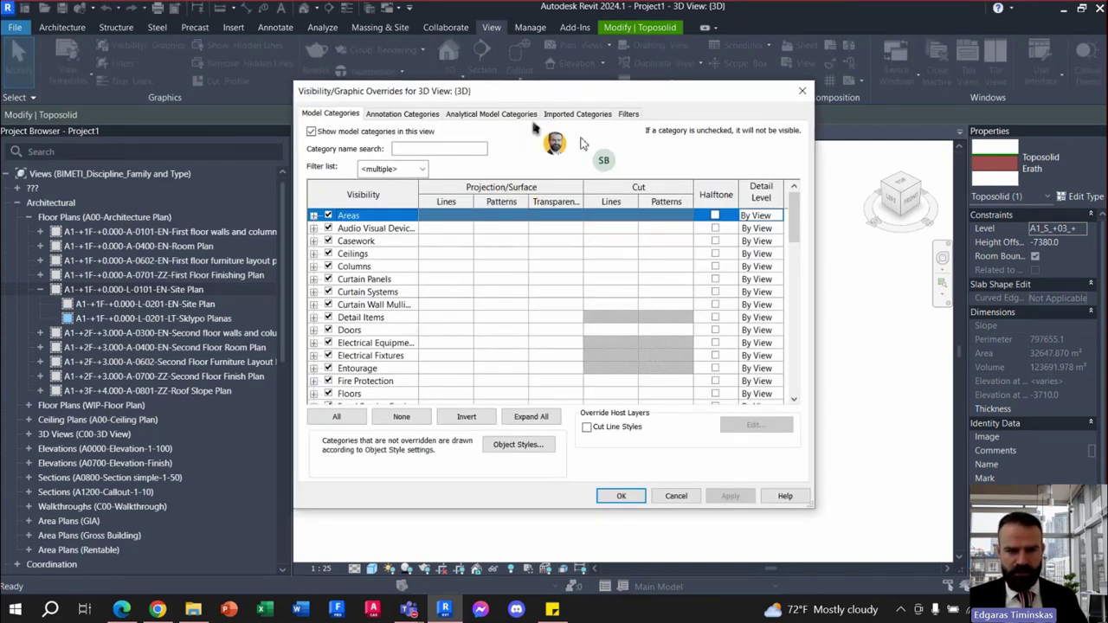
click(577, 114)
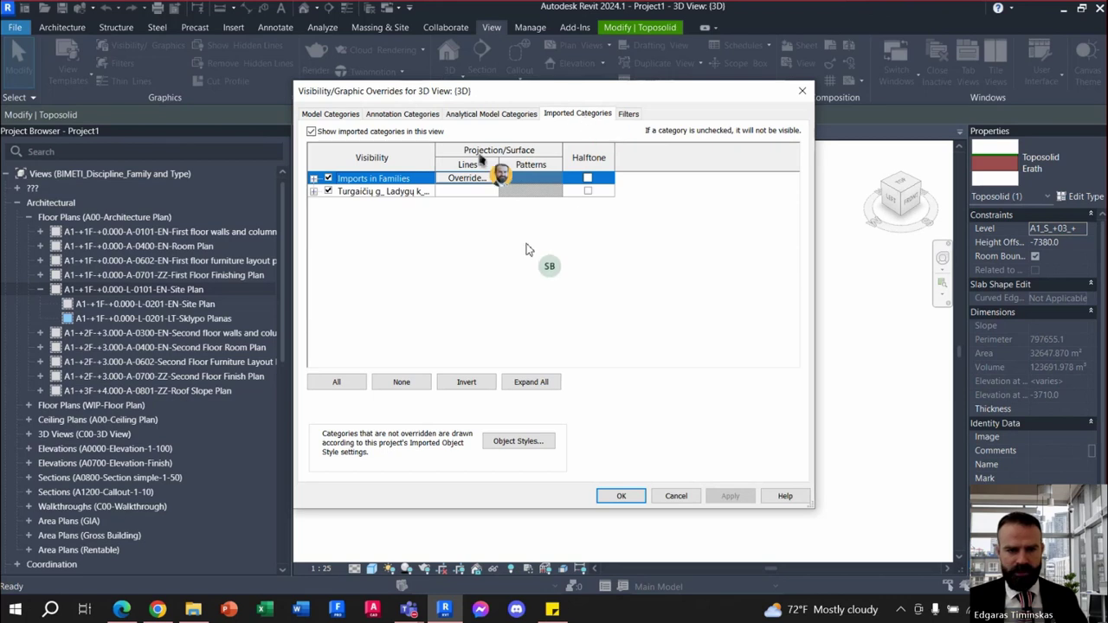
click(328, 191)
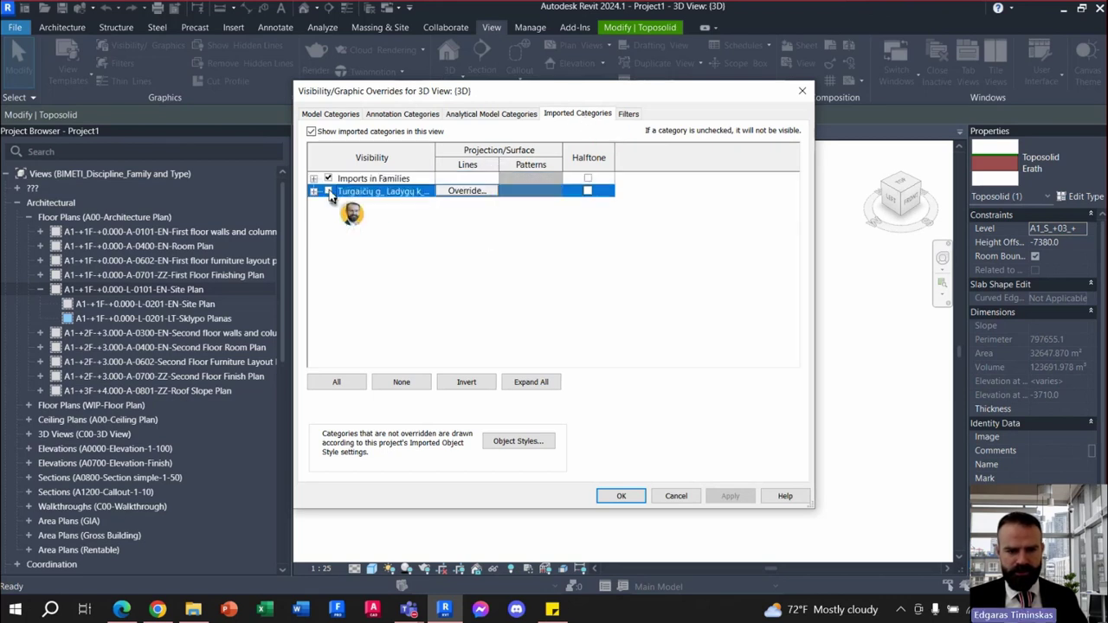
click(621, 495)
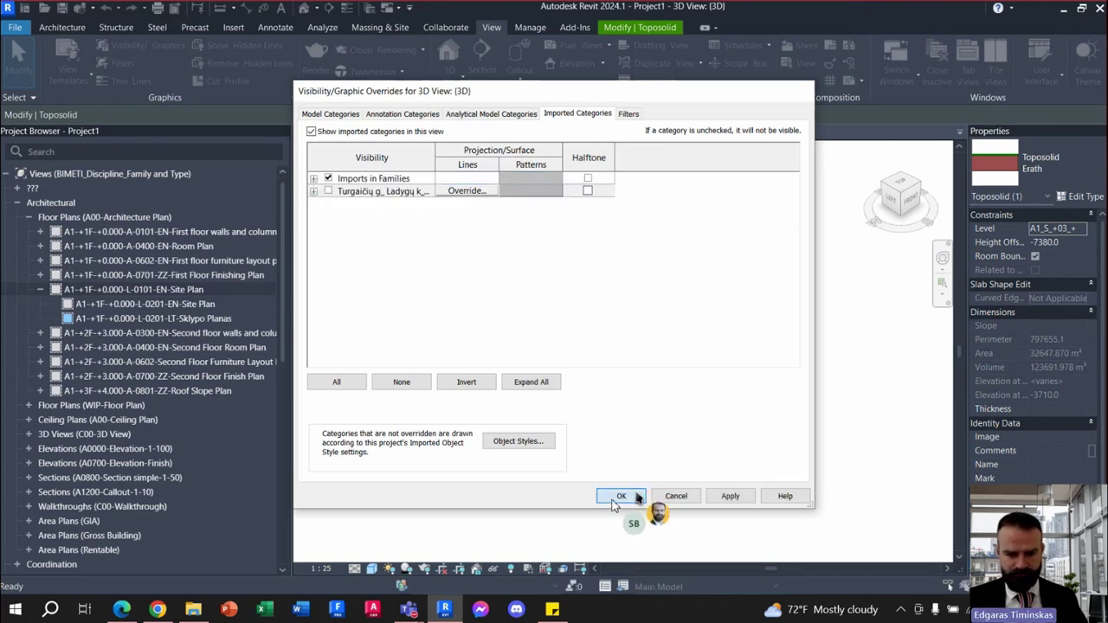